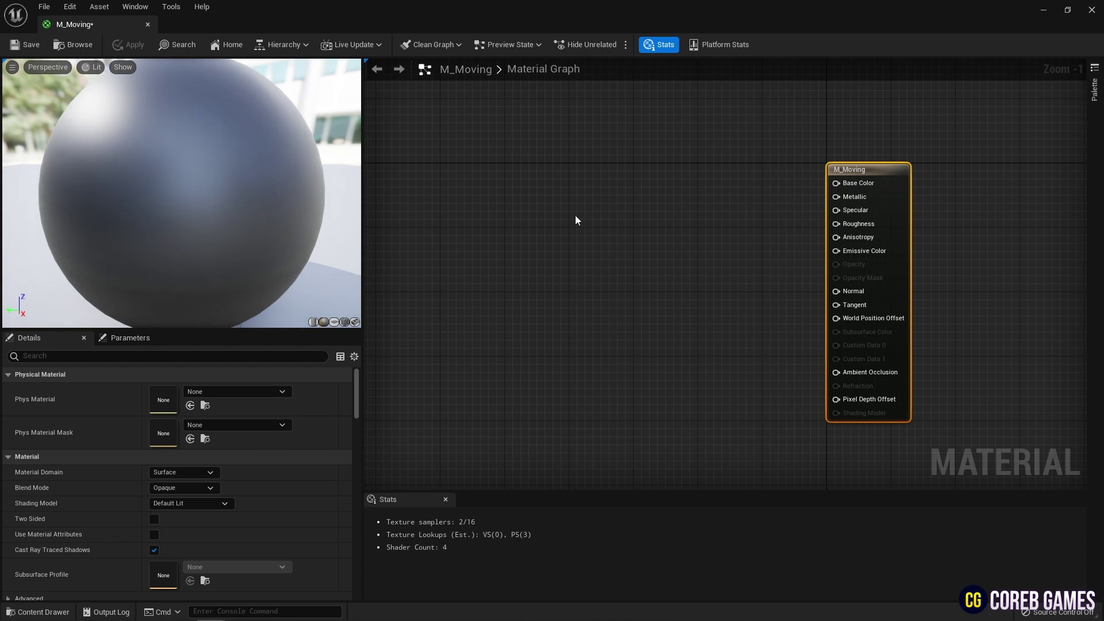
Add a RotateAboutAxis node to the material graph, placed in the empty area before the M_Moving output node.
{"action": "right_click", "coordinate": [562, 175]}
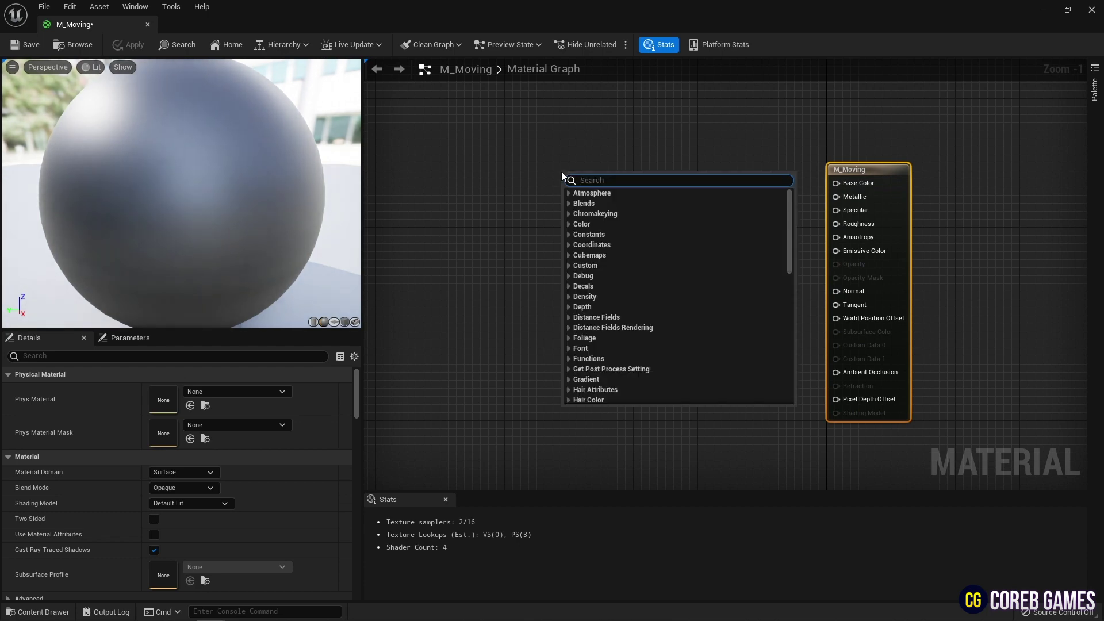
{"action": "type", "text": "rota"}
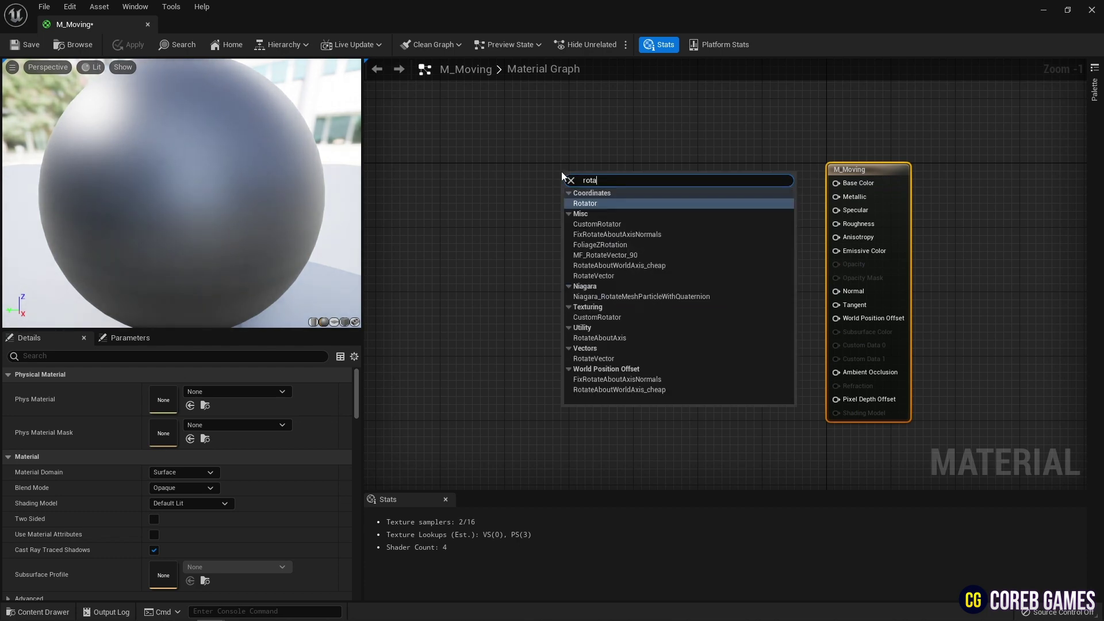
{"action": "key", "text": "Down"}
{"action": "key", "text": "Down"}
{"action": "key", "text": "Down"}
{"action": "key", "text": "Down"}
{"action": "key", "text": "Down"}
{"action": "key", "text": "Down"}
{"action": "key", "text": "Down"}
{"action": "key", "text": "Down"}
{"action": "key", "text": "Down"}
{"action": "key", "text": "Return"}
{"action": "left_click_drag", "start_coordinate": [597, 183], "coordinate": [542, 269]}
{"action": "right_click_drag", "start_coordinate": [570, 228], "coordinate": [700, 197]}
{"action": "left_click", "coordinate": [677, 224]}
{"action": "left_click_drag", "start_coordinate": [677, 231], "coordinate": [675, 240]}
{"action": "left_click", "coordinate": [572, 185]}
{"action": "right_click_drag", "start_coordinate": [436, 108], "coordinate": [555, 178]}
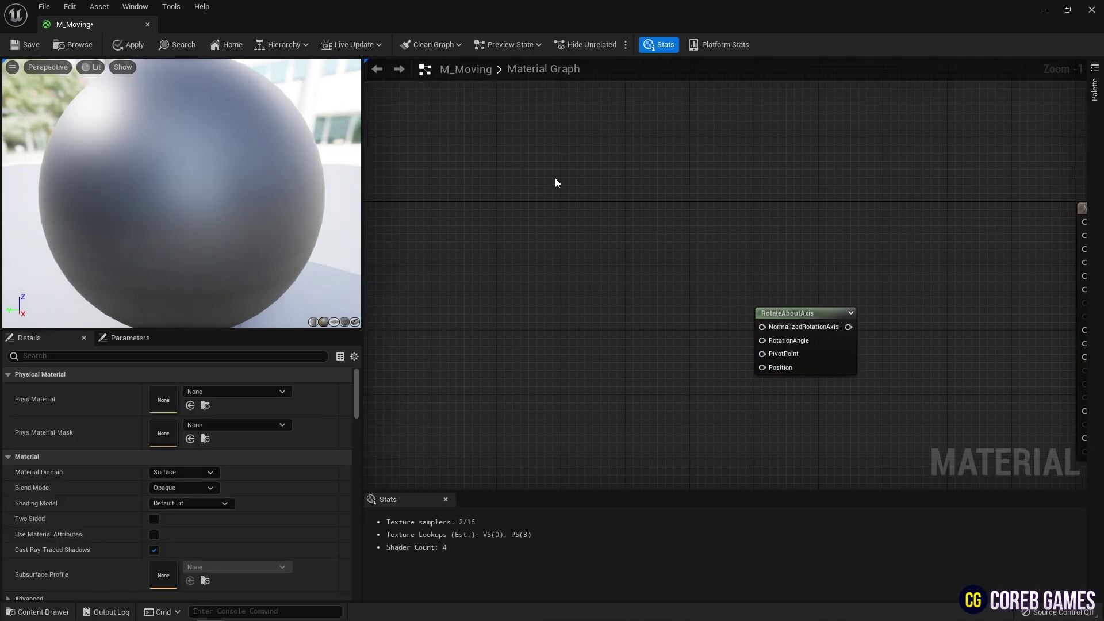
Add an ObjectOrientation node well ahead of the RotateAboutAxis node.
{"action": "right_click", "coordinate": [556, 182]}
{"action": "type", "text": "object"}
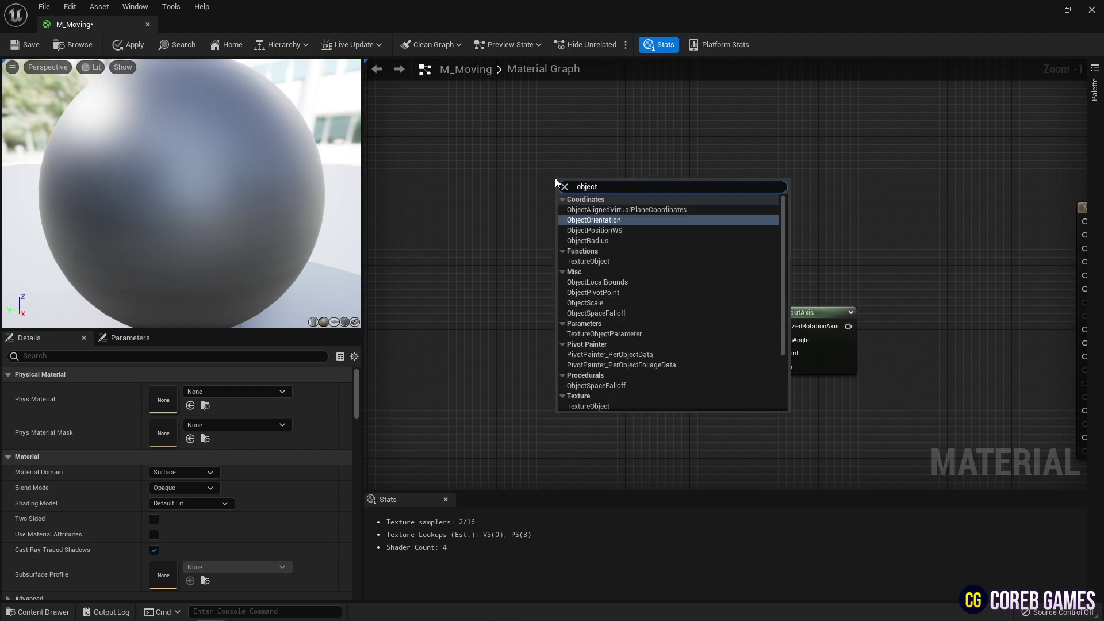
{"action": "key", "text": "Return"}
{"action": "left_click_drag", "start_coordinate": [591, 197], "coordinate": [496, 187]}
{"action": "left_click", "coordinate": [504, 252]}
Add a RotateVector node and feed the ObjectOrientation output into its VectorToRotate input.
{"action": "right_click", "coordinate": [578, 185]}
{"action": "type", "text": "r"}
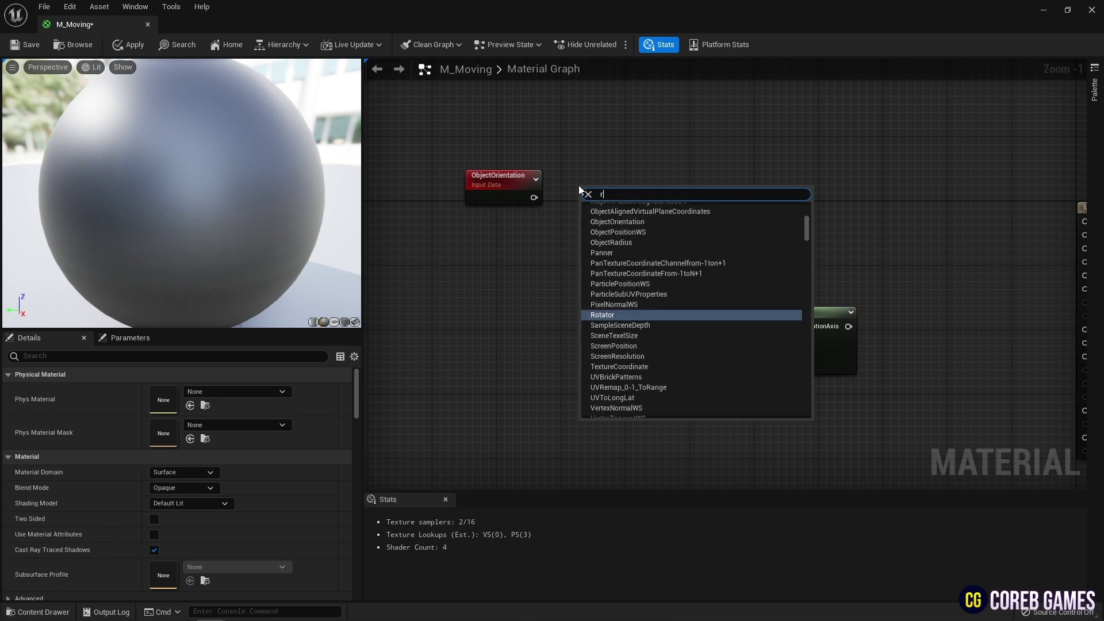
{"action": "type", "text": "otatevector"}
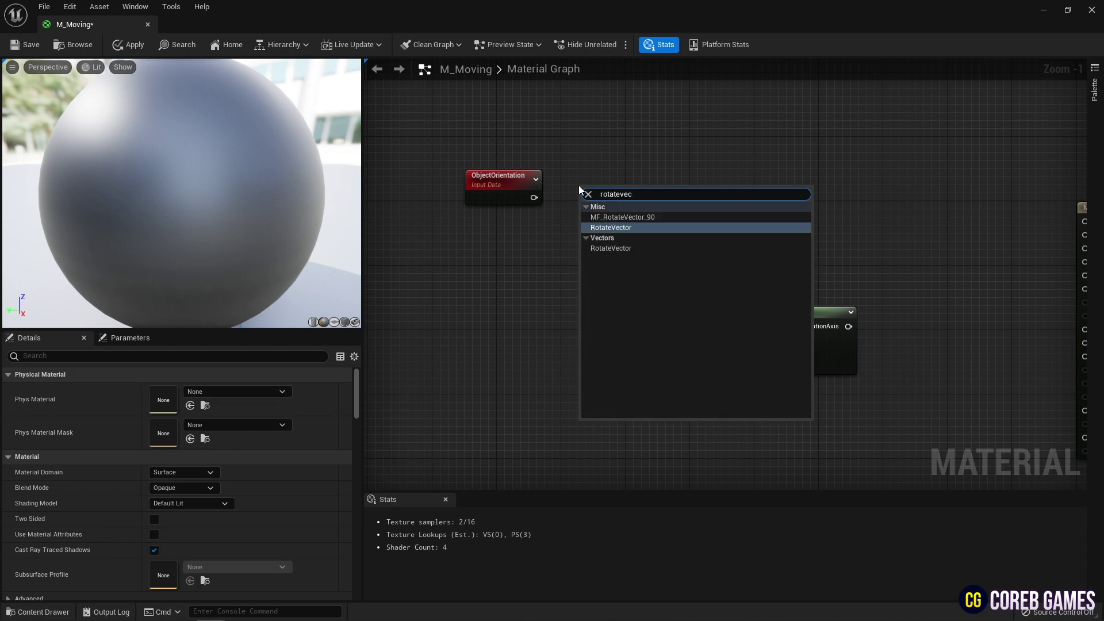
{"action": "key", "text": "Return"}
{"action": "left_click_drag", "start_coordinate": [644, 196], "coordinate": [634, 196]}
{"action": "left_click_drag", "start_coordinate": [534, 197], "coordinate": [612, 189]}
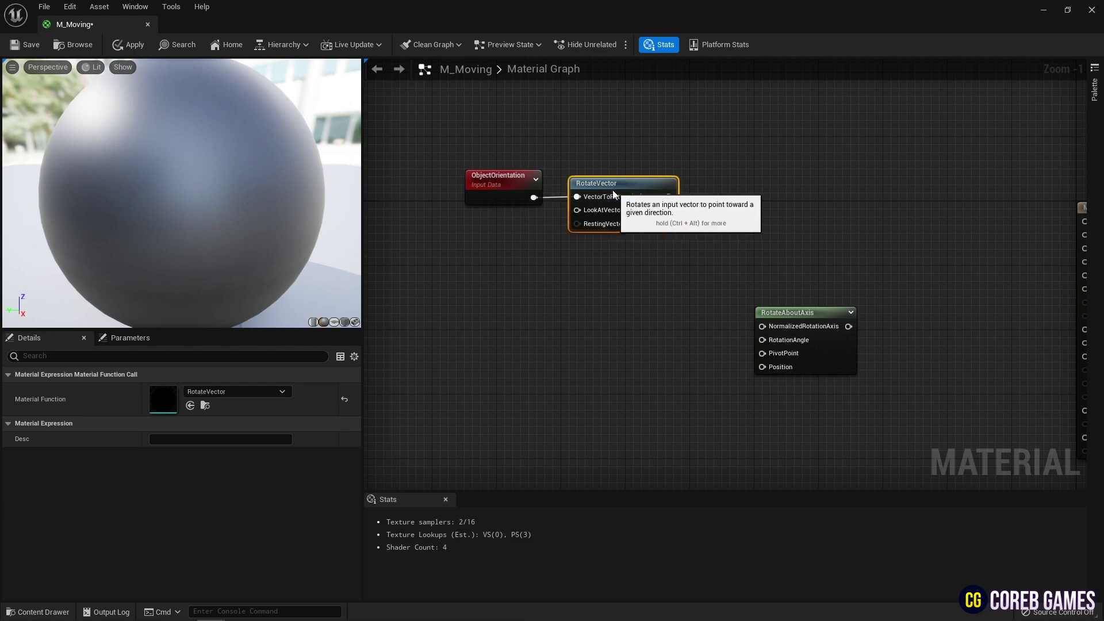
Create a vector parameter named Vector directly beneath the ObjectOrientation node.
{"action": "left_click", "coordinate": [621, 266]}
{"action": "key", "text": "3"}
{"action": "left_click", "coordinate": [481, 230]}
{"action": "right_click", "coordinate": [506, 247]}
{"action": "left_click", "coordinate": [640, 260]}
{"action": "type", "text": "Vector"}
{"action": "key", "text": "Return"}
{"action": "left_click_drag", "start_coordinate": [516, 246], "coordinate": [498, 246]}
Set the Vector parameter's default value to pure red (1,0,0,1) and connect it to RotateVector's LookAtVector input.
{"action": "left_click", "coordinate": [184, 425]}
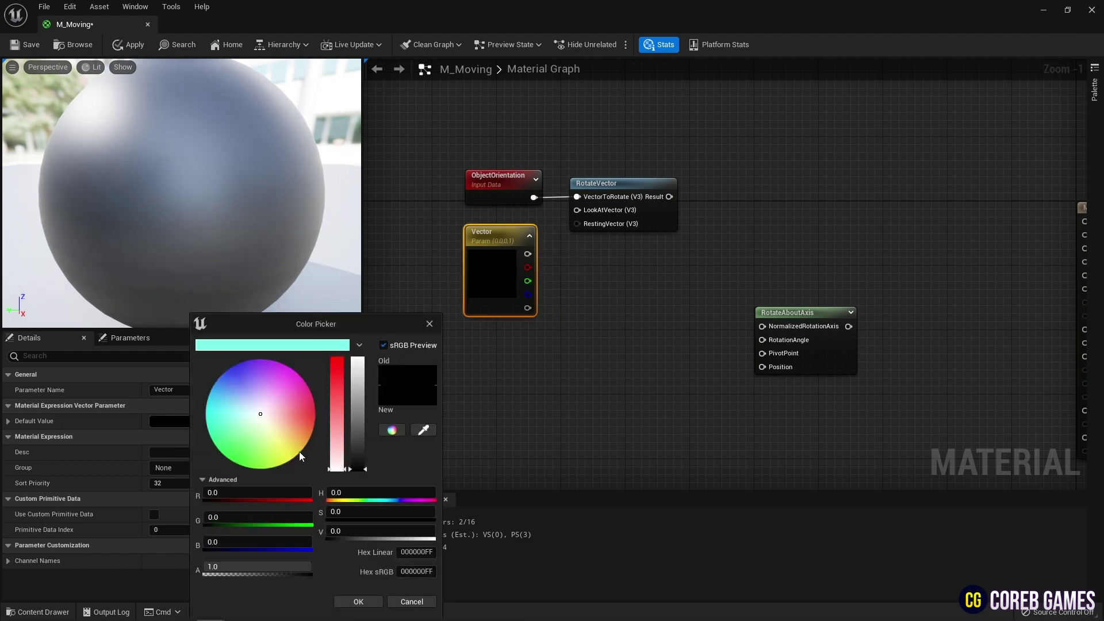
{"action": "left_click", "coordinate": [358, 601]}
{"action": "left_click_drag", "start_coordinate": [527, 253], "coordinate": [578, 210]}
Switch the preview mesh to a cube and connect RotateVector's Result to the NormalizedRotationAxis input of RotateAboutAxis.
{"action": "left_click", "coordinate": [343, 320]}
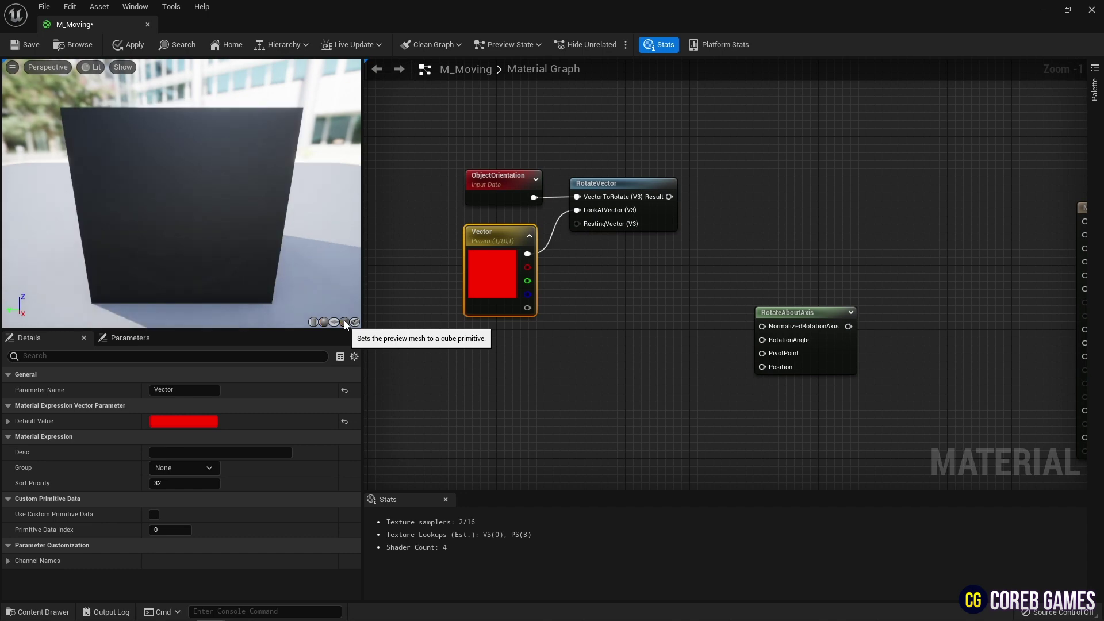
{"action": "left_click_drag", "start_coordinate": [669, 196], "coordinate": [736, 280]}
{"action": "left_click_drag", "start_coordinate": [767, 328], "coordinate": [767, 329]}
{"action": "right_click_drag", "start_coordinate": [649, 364], "coordinate": [625, 314]}
{"action": "left_click_drag", "start_coordinate": [749, 262], "coordinate": [729, 262]}
{"action": "right_click_drag", "start_coordinate": [698, 355], "coordinate": [643, 349]}
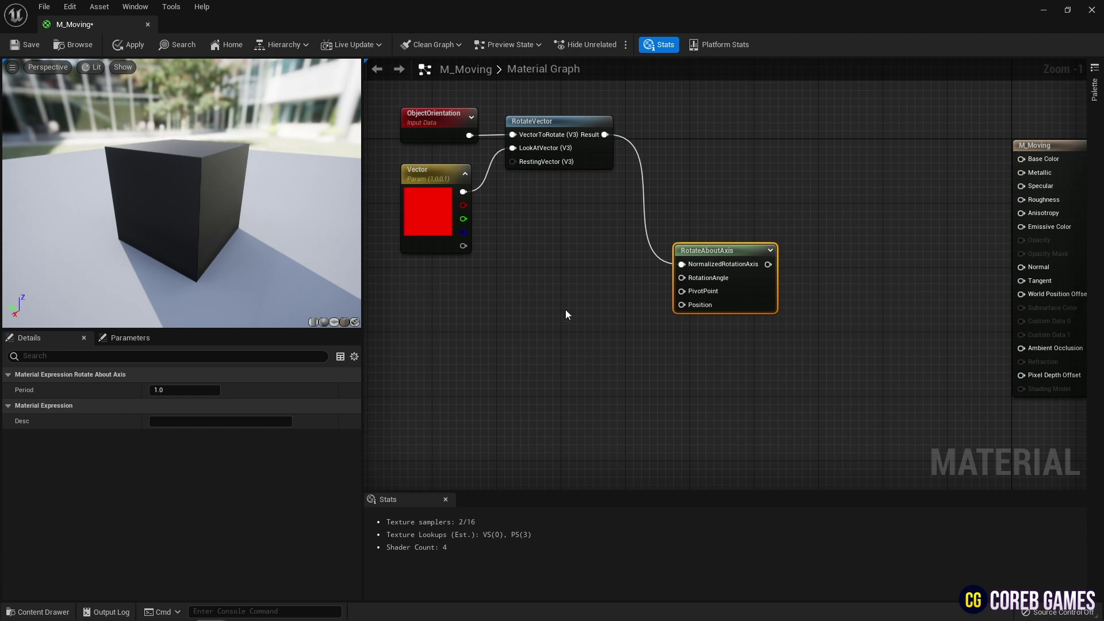
Add an ObjectPivotPoint node and connect its Object Pivot Location to RotateAboutAxis's PivotPoint input.
{"action": "right_click", "coordinate": [520, 326]}
{"action": "type", "text": "objectpi"}
{"action": "key", "text": "Return"}
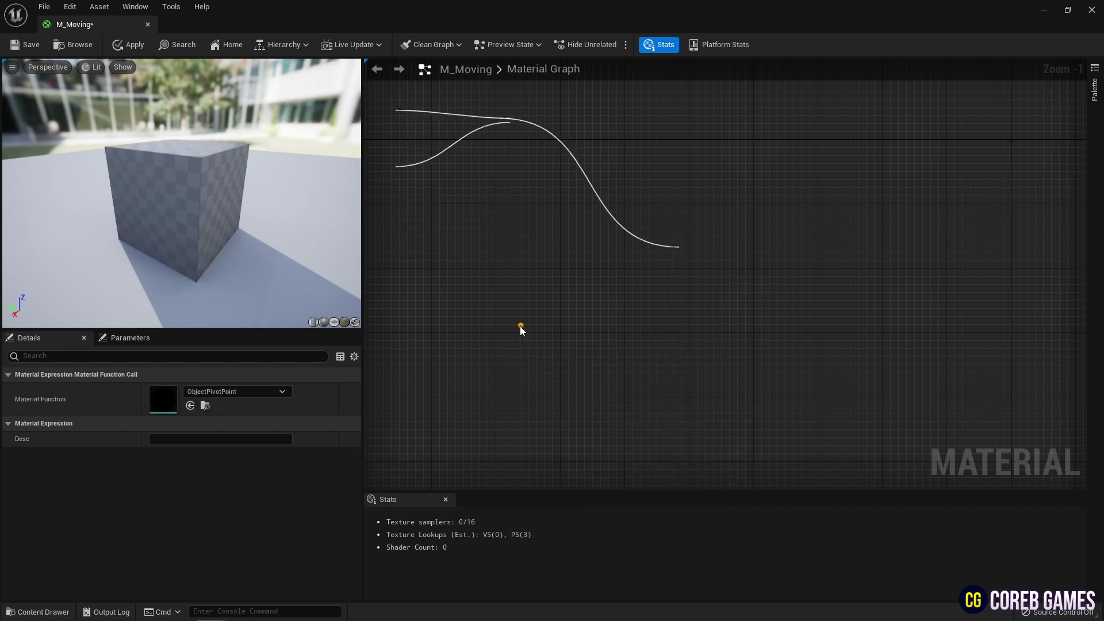
{"action": "left_click_drag", "start_coordinate": [611, 345], "coordinate": [689, 296]}
{"action": "left_click_drag", "start_coordinate": [575, 334], "coordinate": [574, 325]}
Add an Absolute World Position node, connect it to RotateAboutAxis's Position input, and move it lower together with ObjectPivotPoint.
{"action": "right_click", "coordinate": [543, 385]}
{"action": "type", "text": "wor"}
{"action": "key", "text": "Return"}
{"action": "left_click_drag", "start_coordinate": [575, 395], "coordinate": [552, 387]}
{"action": "left_click", "coordinate": [697, 317]}
{"action": "left_click_drag", "start_coordinate": [570, 325], "coordinate": [554, 381]}
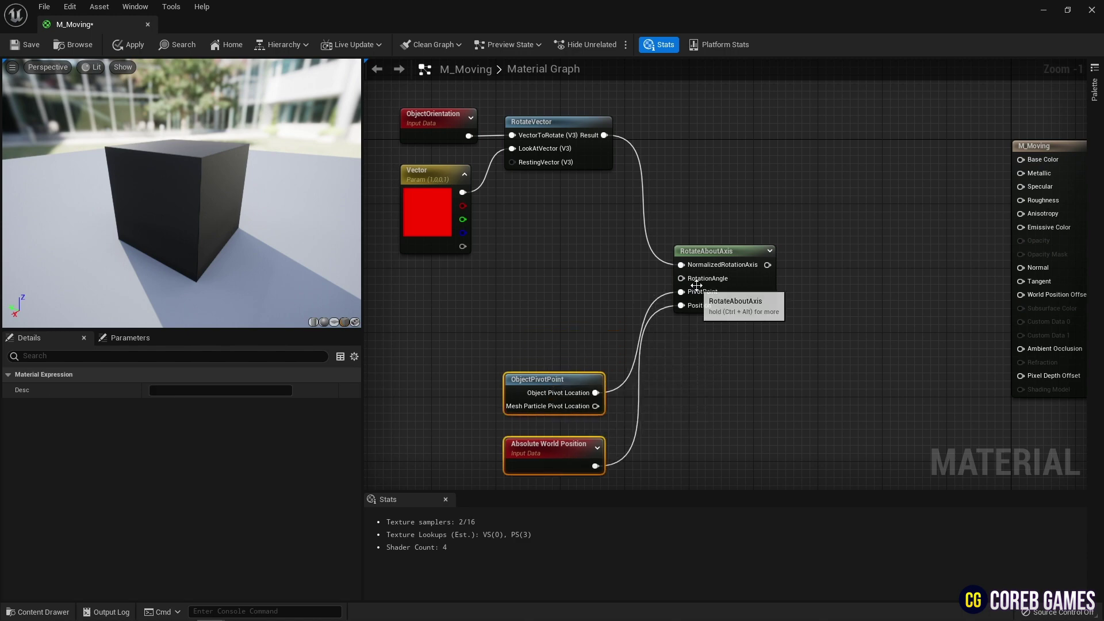
Add a Time node and connect it to the RotationAngle input of RotateAboutAxis.
{"action": "right_click", "coordinate": [512, 252]}
{"action": "type", "text": "time"}
{"action": "key", "text": "Return"}
{"action": "left_click_drag", "start_coordinate": [557, 281], "coordinate": [680, 278]}
Connect the RotateAboutAxis output to the material's World Position Offset and inspect the rotating cube in the preview.
{"action": "left_click_drag", "start_coordinate": [769, 265], "coordinate": [1020, 294]}
{"action": "left_click_drag", "start_coordinate": [1061, 242], "coordinate": [1036, 218]}
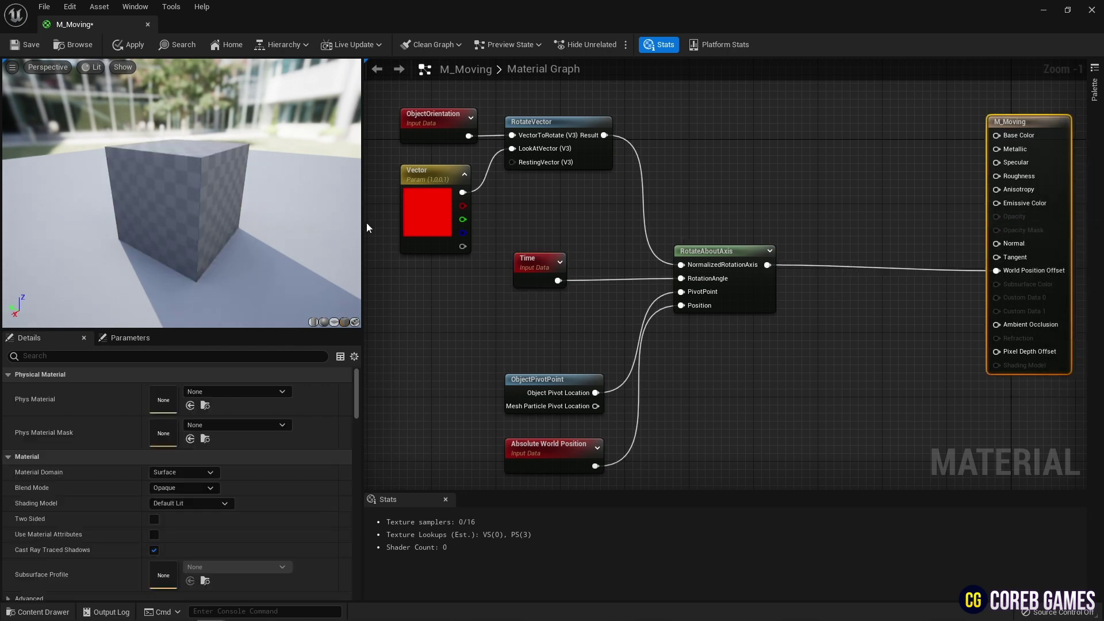
{"action": "left_click_drag", "start_coordinate": [248, 241], "coordinate": [270, 248]}
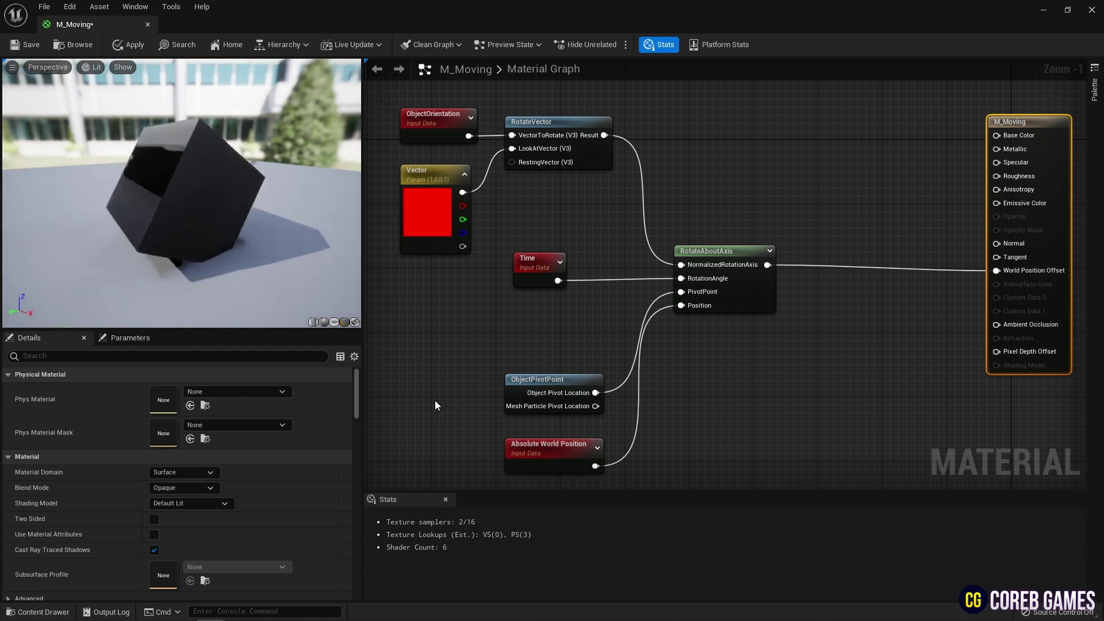
Make room beside the Time node and add a Tangent node with a Period of 15.
{"action": "left_click_drag", "start_coordinate": [559, 256], "coordinate": [454, 271]}
{"action": "right_click", "coordinate": [506, 243]}
{"action": "type", "text": "tang"}
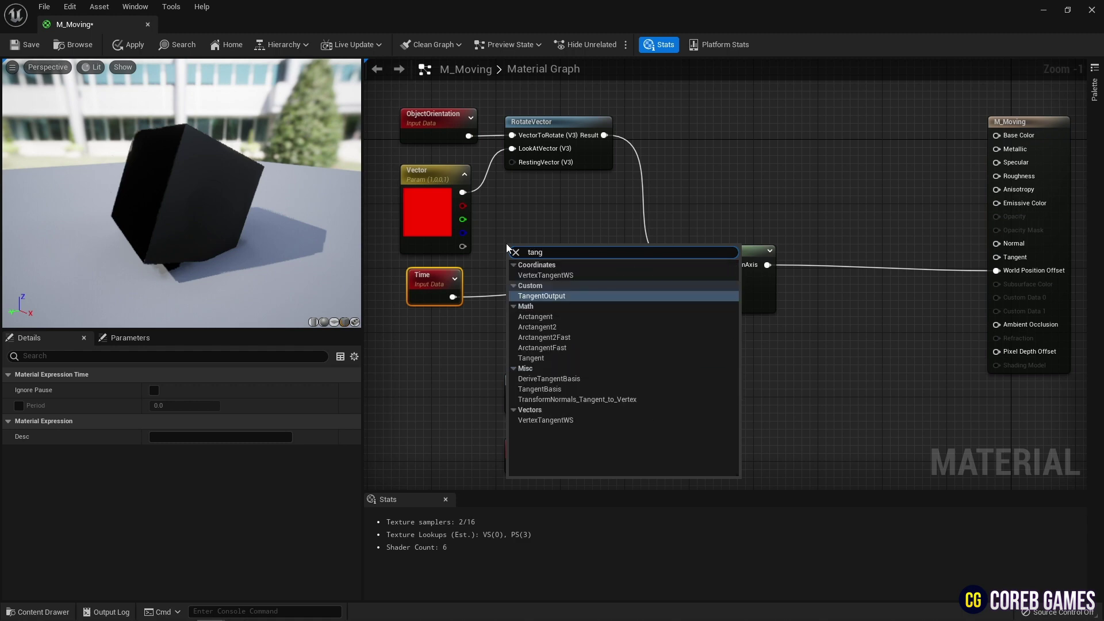
{"action": "type", "text": "ent"}
{"action": "key", "text": "Return"}
{"action": "left_click", "coordinate": [167, 389]}
{"action": "type", "text": "15"}
{"action": "key", "text": "Return"}
Route Time through the Tangent node into RotateAboutAxis's RotationAngle and line both nodes up closer to it.
{"action": "left_click_drag", "start_coordinate": [452, 296], "coordinate": [520, 281]}
{"action": "left_click_drag", "start_coordinate": [553, 281], "coordinate": [681, 278]}
{"action": "left_click_drag", "start_coordinate": [423, 282], "coordinate": [463, 275]}
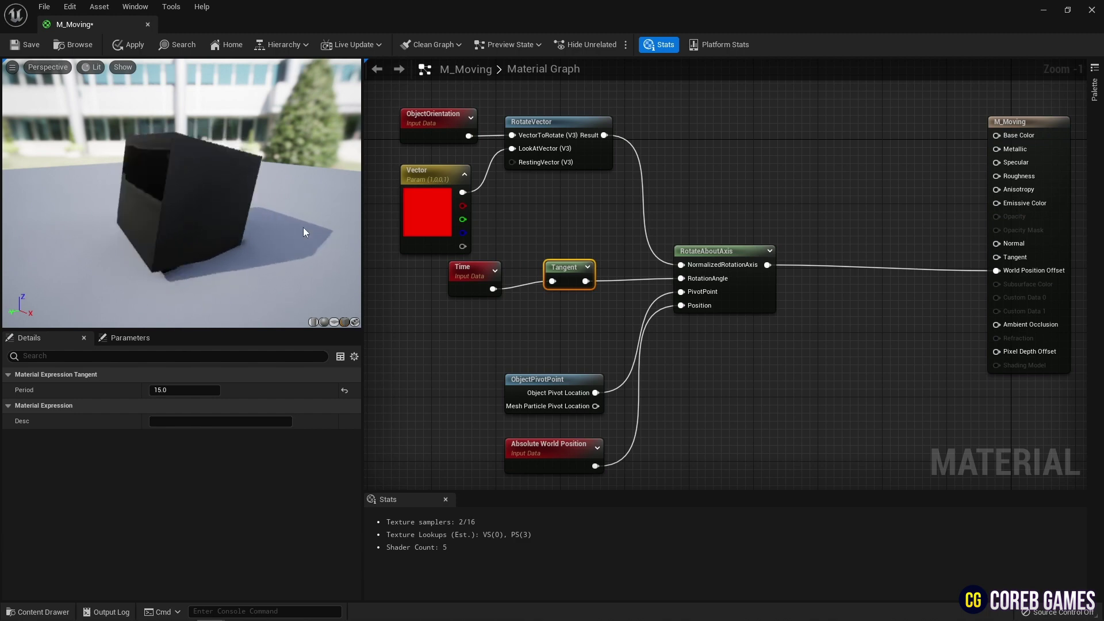
{"action": "left_click_drag", "start_coordinate": [467, 269], "coordinate": [589, 270]}
Spread out the graph by shifting the ObjectPivotPoint and Absolute World Position pair and moving the output node farther away.
{"action": "right_click_drag", "start_coordinate": [746, 352], "coordinate": [671, 239]}
{"action": "left_click_drag", "start_coordinate": [665, 243], "coordinate": [534, 335]}
{"action": "left_click_drag", "start_coordinate": [546, 247], "coordinate": [530, 288]}
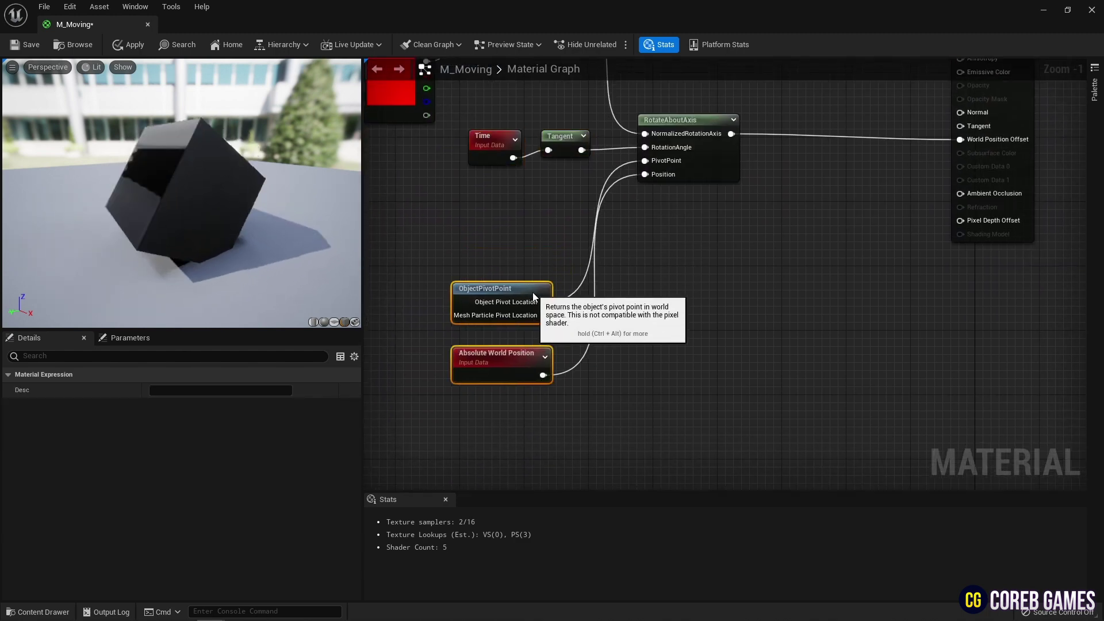
{"action": "right_click_drag", "start_coordinate": [743, 212], "coordinate": [619, 325]}
{"action": "left_click_drag", "start_coordinate": [900, 206], "coordinate": [931, 205]}
Add a Multiply node and a VertexNormalWS node below RotateAboutAxis, connecting the vertex normal to Multiply's A input.
{"action": "right_click_drag", "start_coordinate": [633, 321], "coordinate": [706, 273]}
{"action": "left_click", "coordinate": [705, 269]}
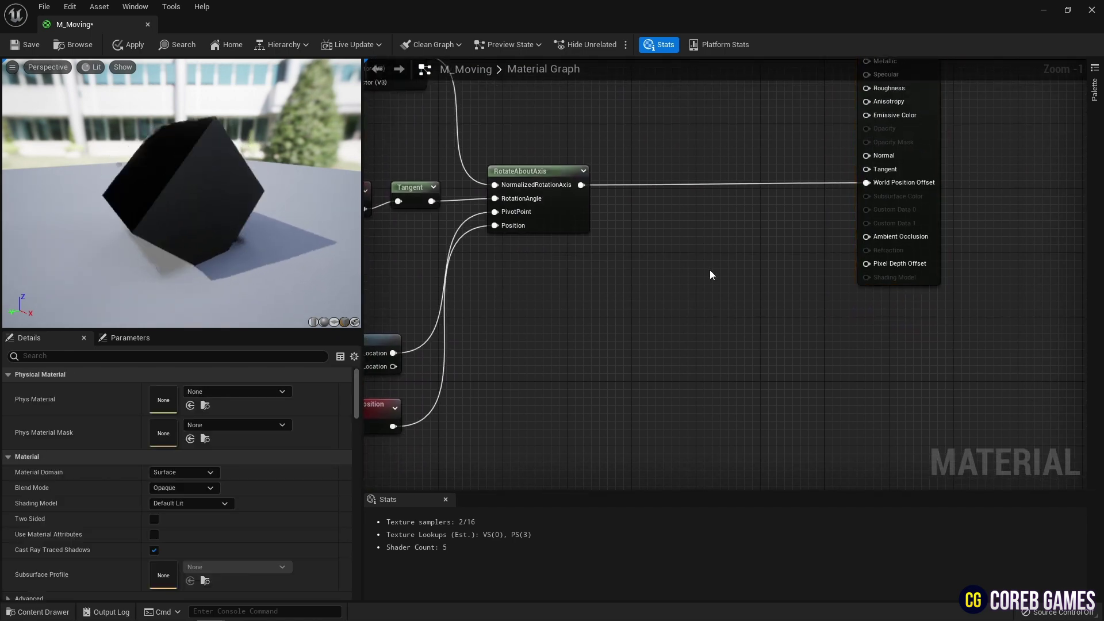
{"action": "left_click", "coordinate": [698, 295]}
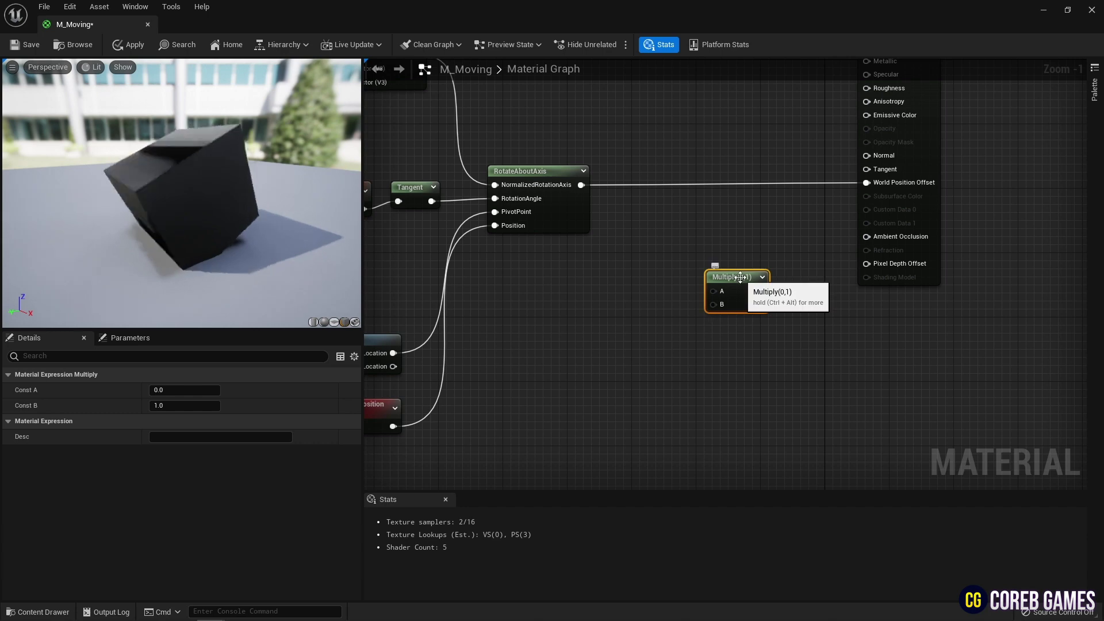
{"action": "right_click", "coordinate": [563, 280]}
{"action": "type", "text": "verte"}
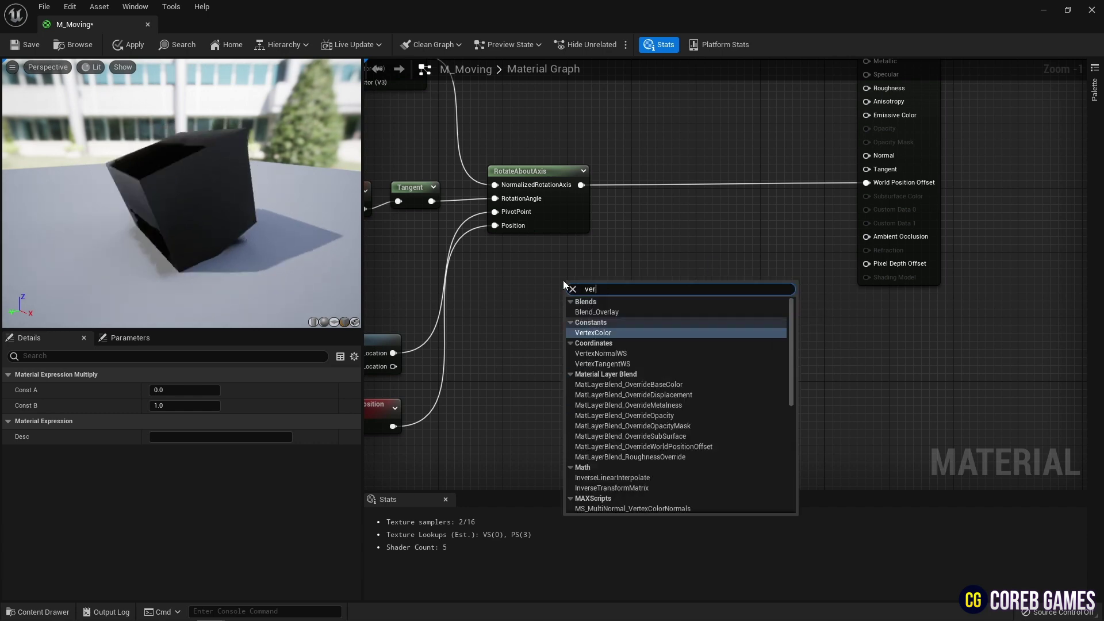
{"action": "key", "text": "Down"}
{"action": "key", "text": "Return"}
{"action": "left_click_drag", "start_coordinate": [630, 309], "coordinate": [704, 313]}
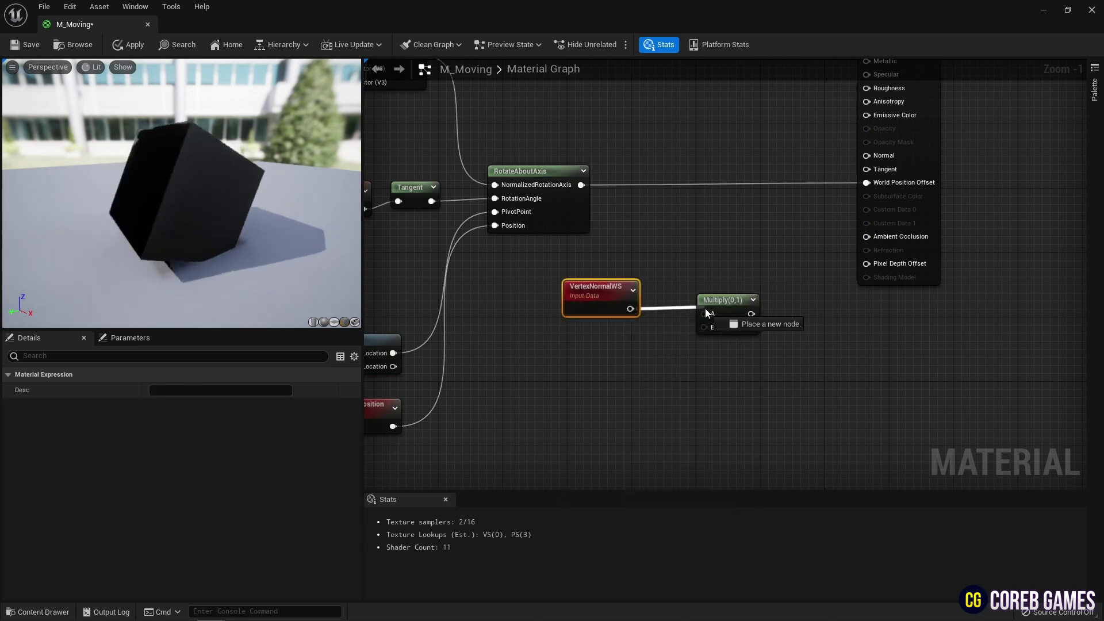
{"action": "left_click", "coordinate": [727, 298]}
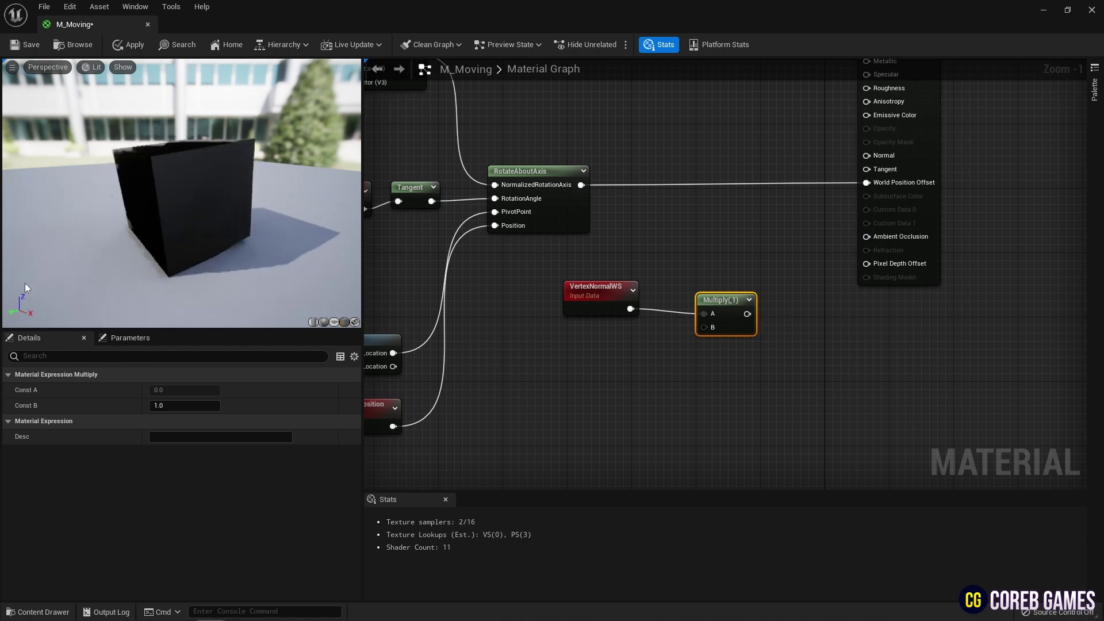
Add a Constant3Vector set to 0,0,1 below VertexNormalWS and connect it to the Multiply node's B input.
{"action": "left_click", "coordinate": [593, 357]}
{"action": "left_click", "coordinate": [167, 390]}
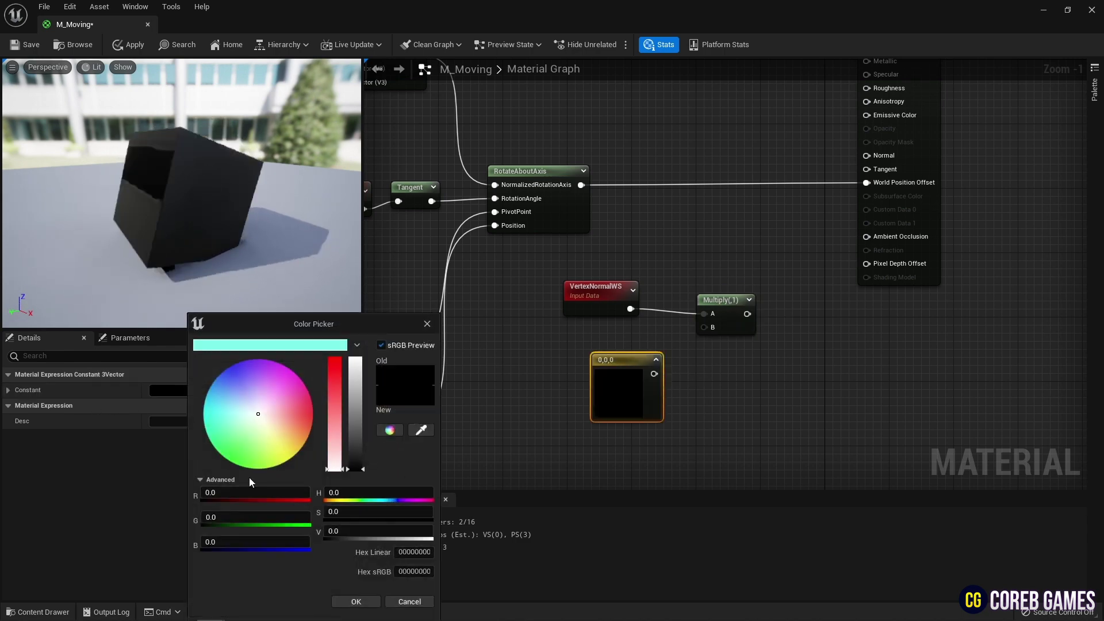
{"action": "type", "text": "1"}
{"action": "key", "text": "Return"}
{"action": "left_click", "coordinate": [356, 601]}
{"action": "left_click_drag", "start_coordinate": [654, 374], "coordinate": [692, 300]}
{"action": "left_click_drag", "start_coordinate": [621, 358], "coordinate": [599, 341]}
{"action": "left_click_drag", "start_coordinate": [693, 299], "coordinate": [681, 299]}
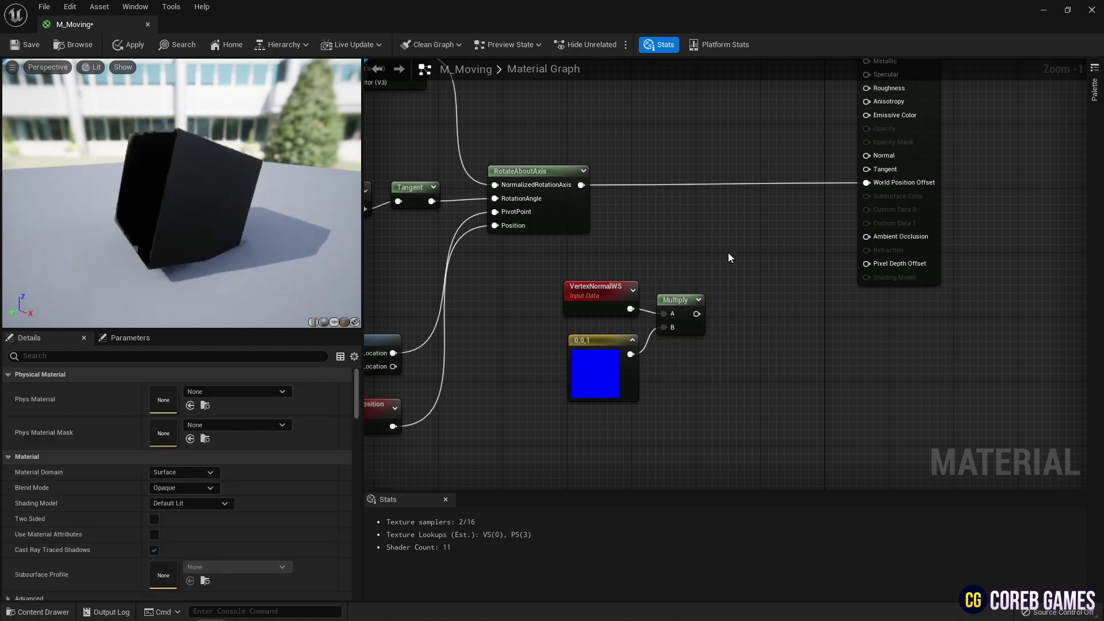
Add a second Multiply node above the first and feed the first Multiply's output into its B input.
{"action": "left_click", "coordinate": [722, 259]}
{"action": "left_click_drag", "start_coordinate": [603, 410], "coordinate": [669, 359]}
{"action": "left_click_drag", "start_coordinate": [746, 265], "coordinate": [729, 276]}
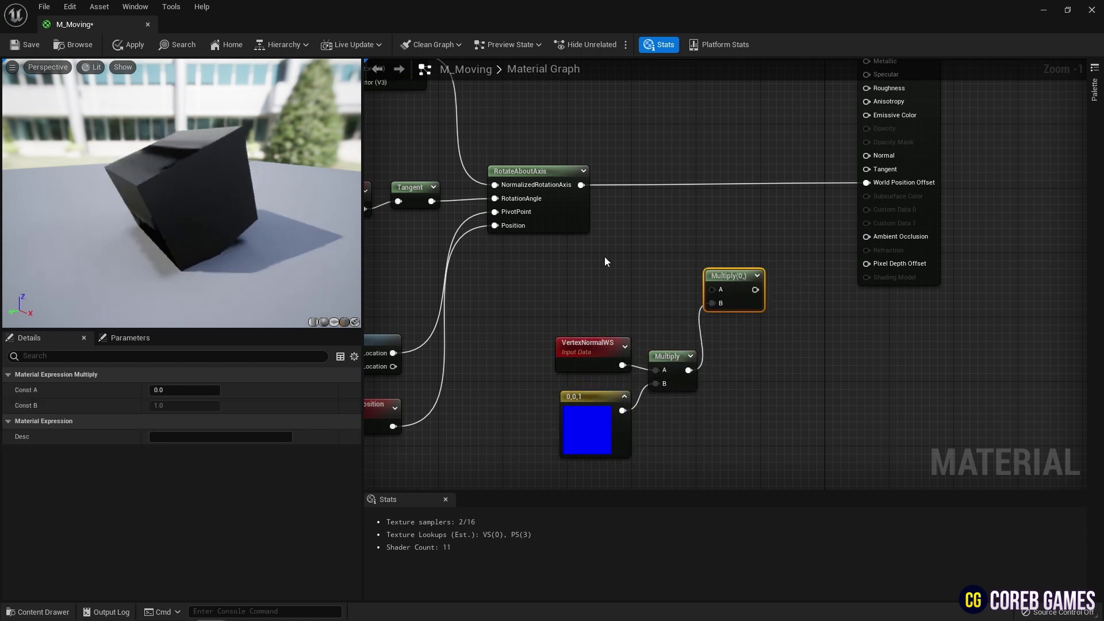
Add another Multiply node with Const B set to 150 and connect its output to the second Multiply's A input.
{"action": "left_click", "coordinate": [589, 270]}
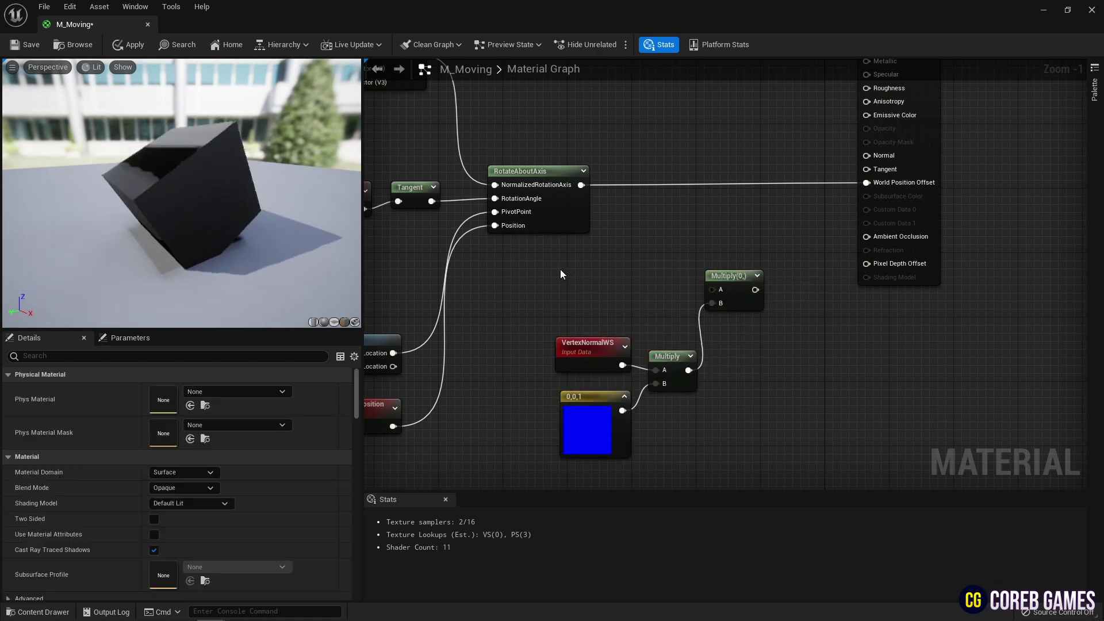
{"action": "left_click", "coordinate": [561, 269]}
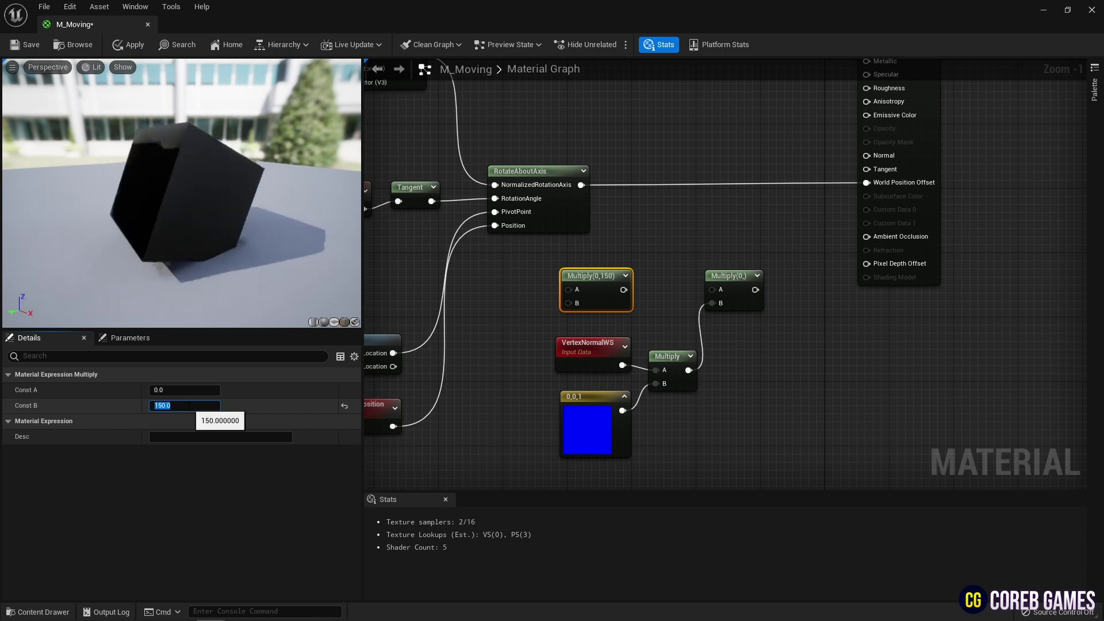
{"action": "left_click_drag", "start_coordinate": [623, 289], "coordinate": [714, 288]}
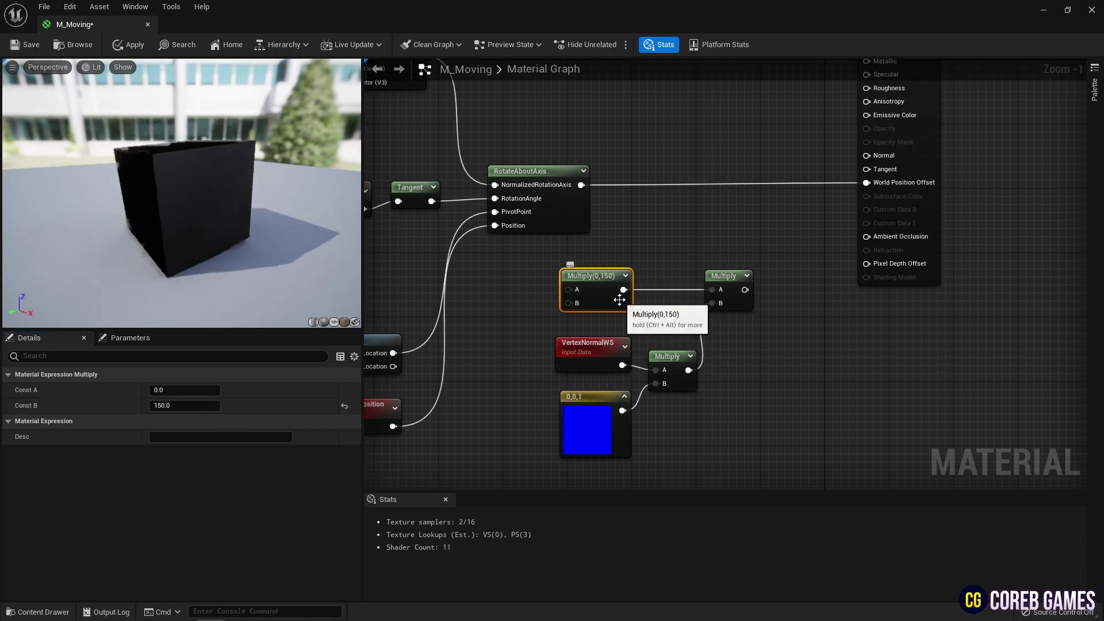
Shift the material output node slightly farther away and place two Add nodes, one above and one below the Multiply nodes.
{"action": "left_click_drag", "start_coordinate": [932, 170], "coordinate": [950, 165]}
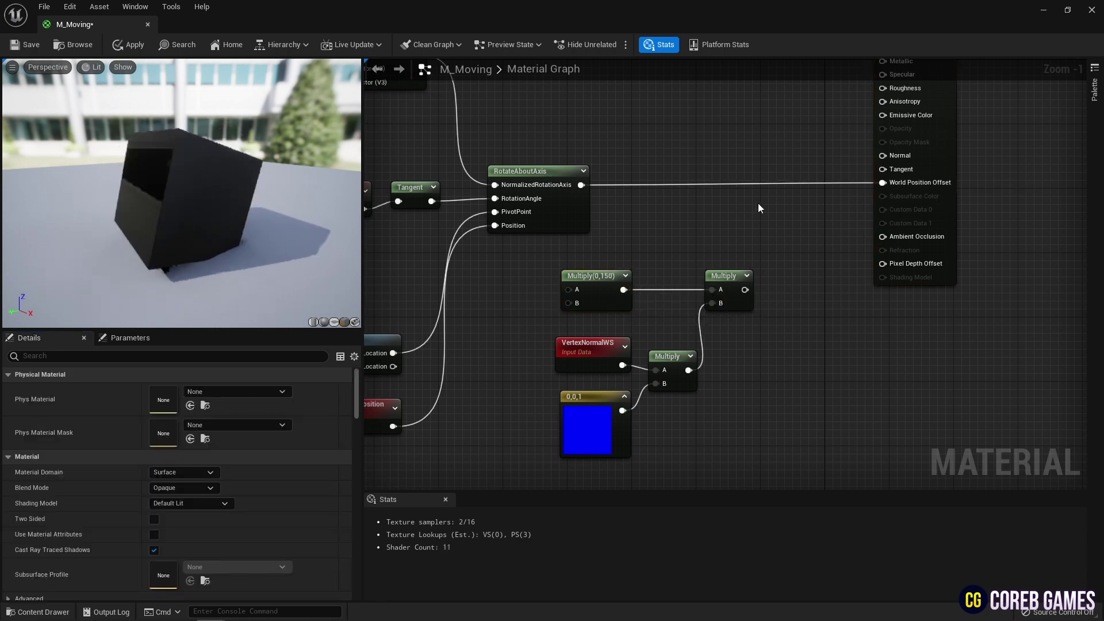
{"action": "left_click", "coordinate": [723, 208]}
{"action": "left_click", "coordinate": [737, 365]}
{"action": "left_click", "coordinate": [809, 300]}
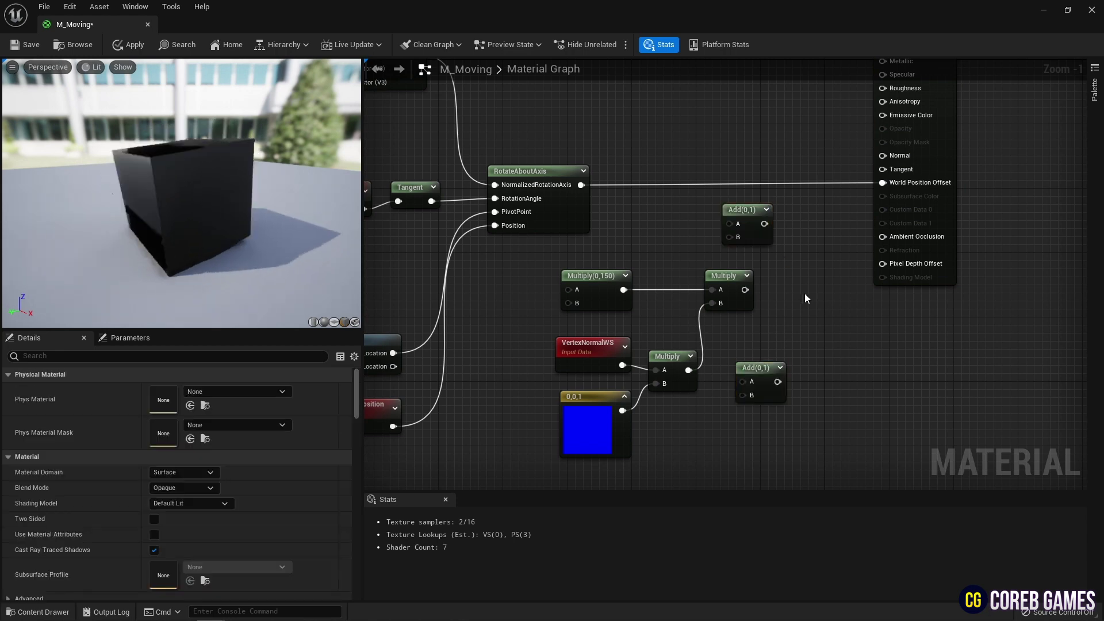
Sum RotateAboutAxis and the final Multiply in the upper Add node, and connect its output to World Position Offset.
{"action": "left_click_drag", "start_coordinate": [580, 184], "coordinate": [729, 224]}
{"action": "left_click_drag", "start_coordinate": [745, 290], "coordinate": [804, 202]}
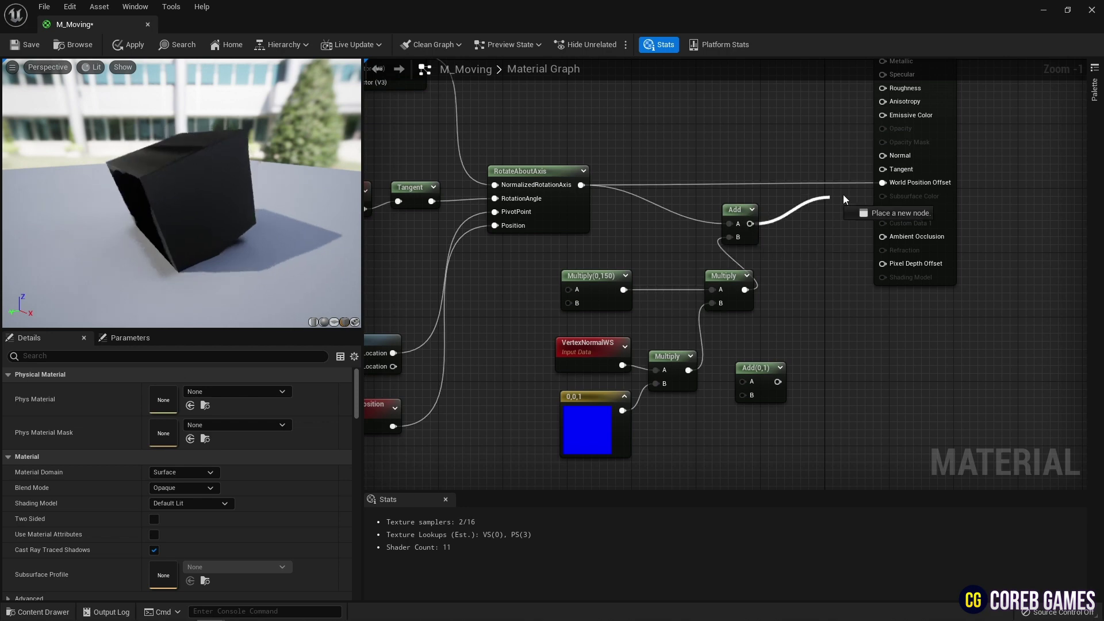
{"action": "left_click_drag", "start_coordinate": [900, 189], "coordinate": [899, 189]}
{"action": "left_click_drag", "start_coordinate": [750, 224], "coordinate": [775, 171]}
{"action": "right_click_drag", "start_coordinate": [658, 228], "coordinate": [736, 226]}
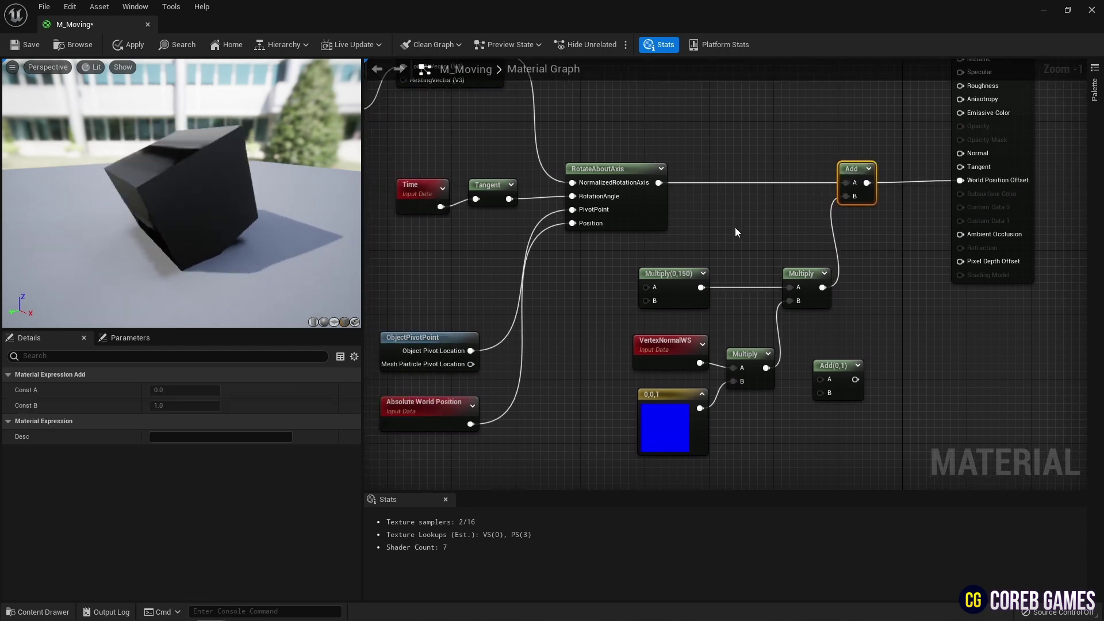
Add a Sine node with a Period of 8 below Tangent and move the unused Add node just before the Multiply(0,150) node.
{"action": "left_click_drag", "start_coordinate": [832, 366], "coordinate": [566, 297]}
{"action": "right_click_drag", "start_coordinate": [390, 200], "coordinate": [519, 250]}
{"action": "left_click", "coordinate": [518, 251]}
{"action": "right_click", "coordinate": [577, 295]}
{"action": "type", "text": "sine"}
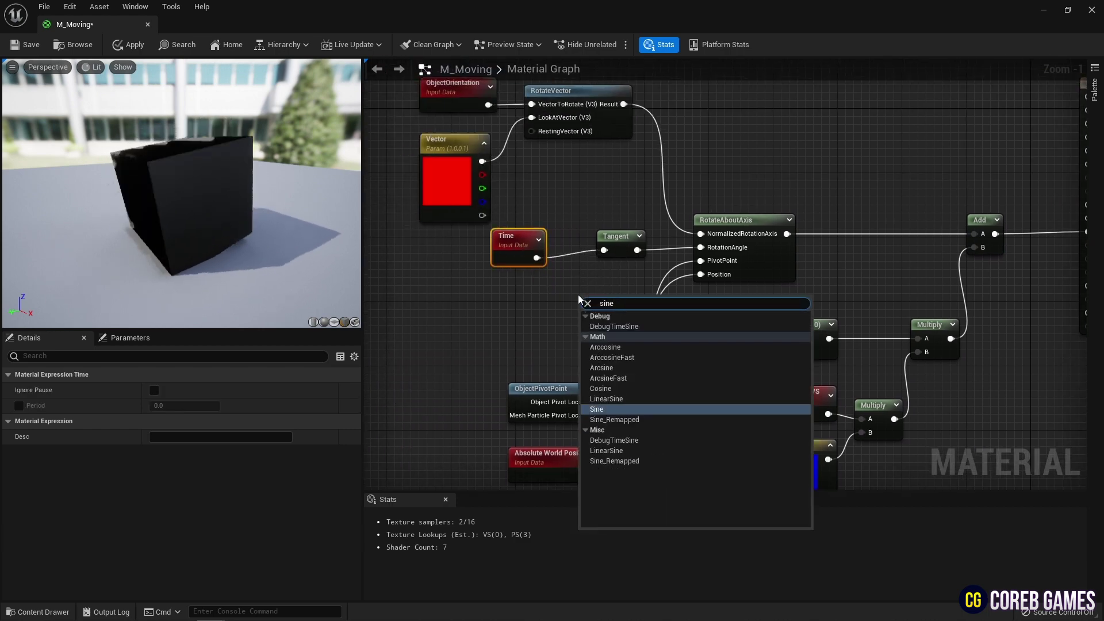
{"action": "key", "text": "Return"}
{"action": "left_click", "coordinate": [196, 391]}
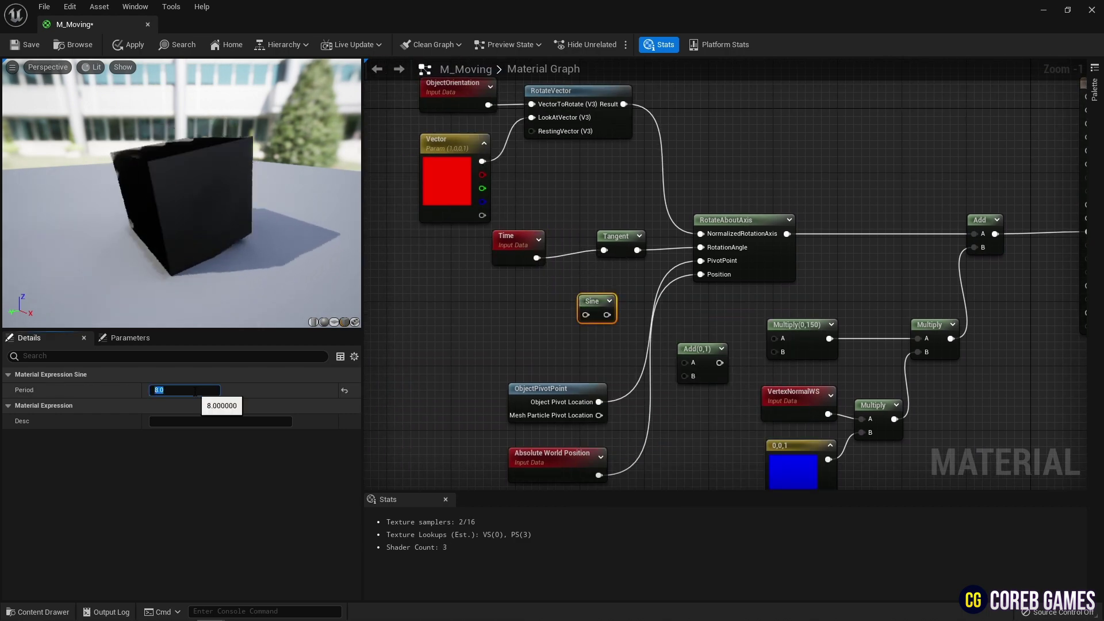
{"action": "left_click", "coordinate": [577, 335]}
{"action": "left_click", "coordinate": [593, 303]}
{"action": "left_click_drag", "start_coordinate": [691, 348], "coordinate": [695, 327]}
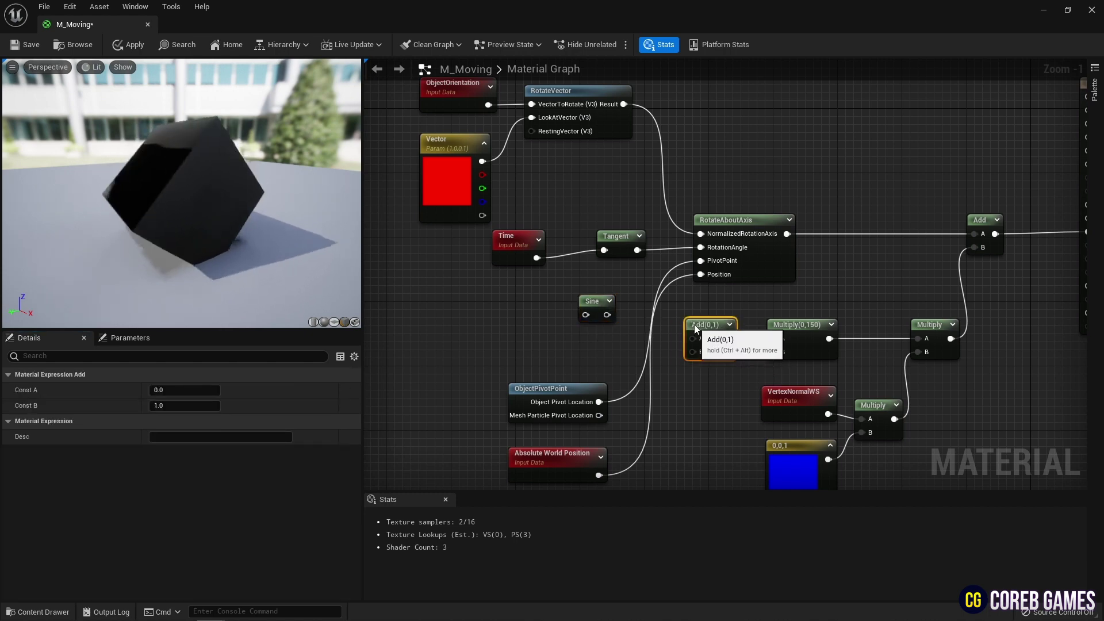
Connect Time to Sine, Sine to the Add node's A input and Add to A of the Multiply with 150, aligning the Sine and Add nodes.
{"action": "left_click_drag", "start_coordinate": [607, 315], "coordinate": [693, 338]}
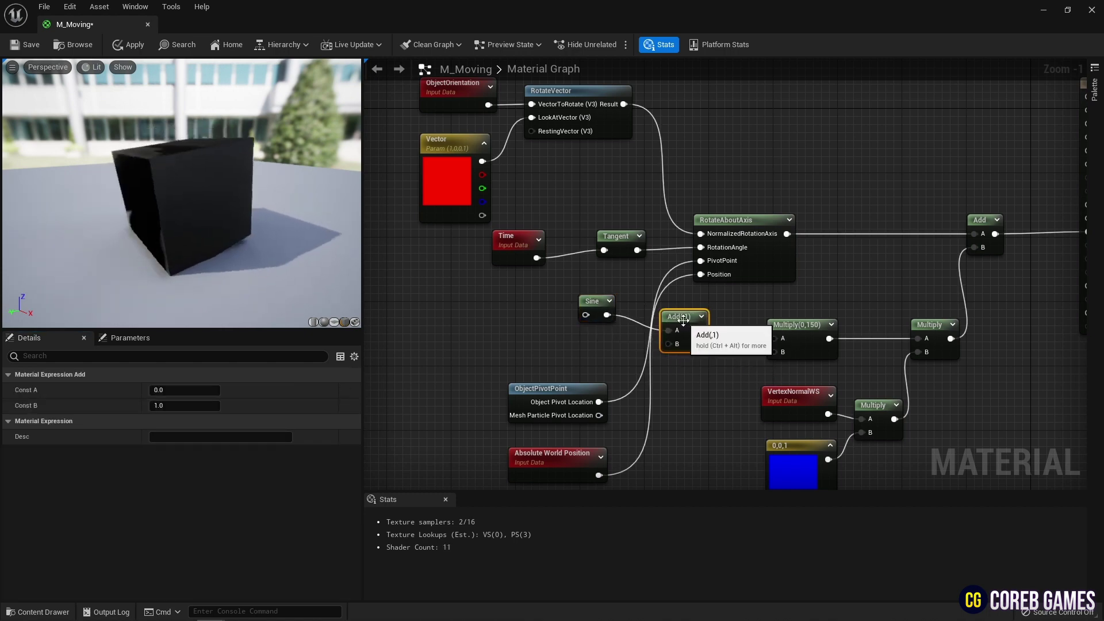
{"action": "left_click_drag", "start_coordinate": [598, 305], "coordinate": [599, 321]}
{"action": "left_click_drag", "start_coordinate": [535, 258], "coordinate": [588, 330]}
{"action": "left_click_drag", "start_coordinate": [699, 329], "coordinate": [773, 338]}
{"action": "left_click", "coordinate": [675, 318], "text": "shift"}
{"action": "left_click_drag", "start_coordinate": [676, 319], "coordinate": [692, 326]}
{"action": "left_click", "coordinate": [828, 298]}
{"action": "right_click_drag", "start_coordinate": [831, 298], "coordinate": [604, 296]}
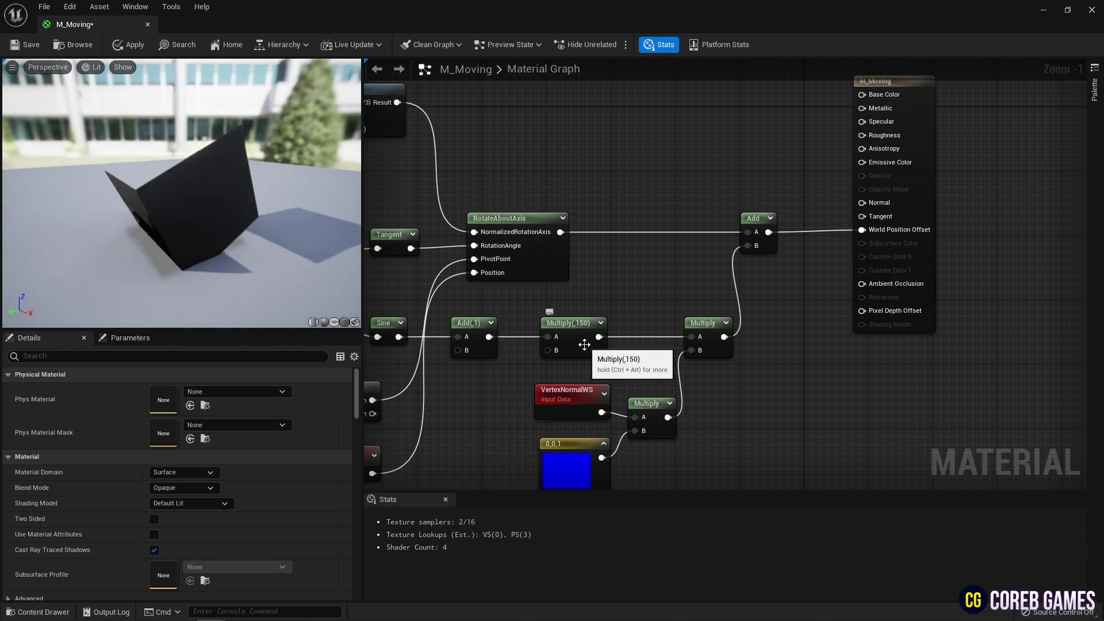
{"action": "left_click", "coordinate": [334, 323]}
Add a Constant3Vector with the aqua colour 0.197, 1, 0.819 above the graph and connect it to Base Color.
{"action": "right_click_drag", "start_coordinate": [605, 170], "coordinate": [602, 461]}
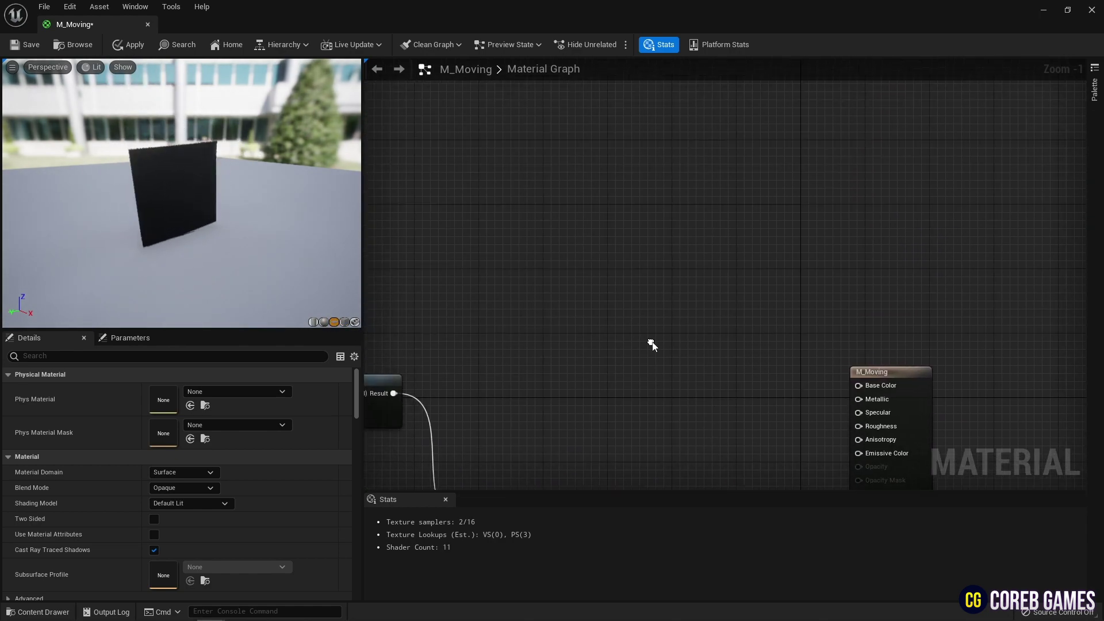
{"action": "left_click", "coordinate": [685, 257]}
{"action": "left_click", "coordinate": [184, 390]}
{"action": "left_click", "coordinate": [302, 349]}
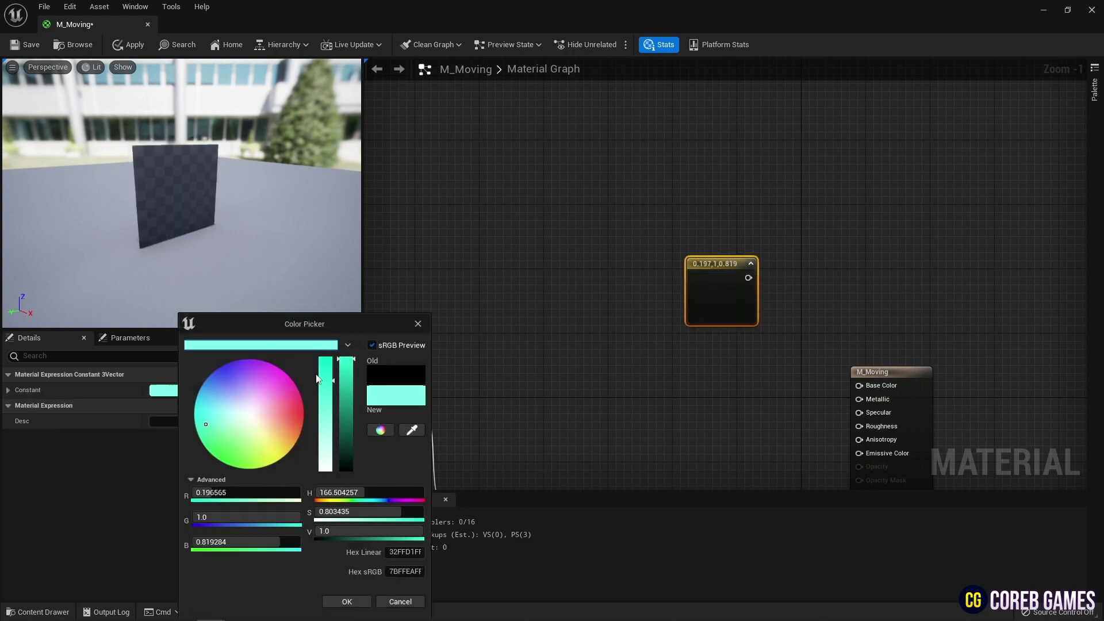
{"action": "left_click", "coordinate": [347, 604]}
{"action": "right_click_drag", "start_coordinate": [678, 402], "coordinate": [586, 270]}
{"action": "left_click_drag", "start_coordinate": [656, 145], "coordinate": [767, 252]}
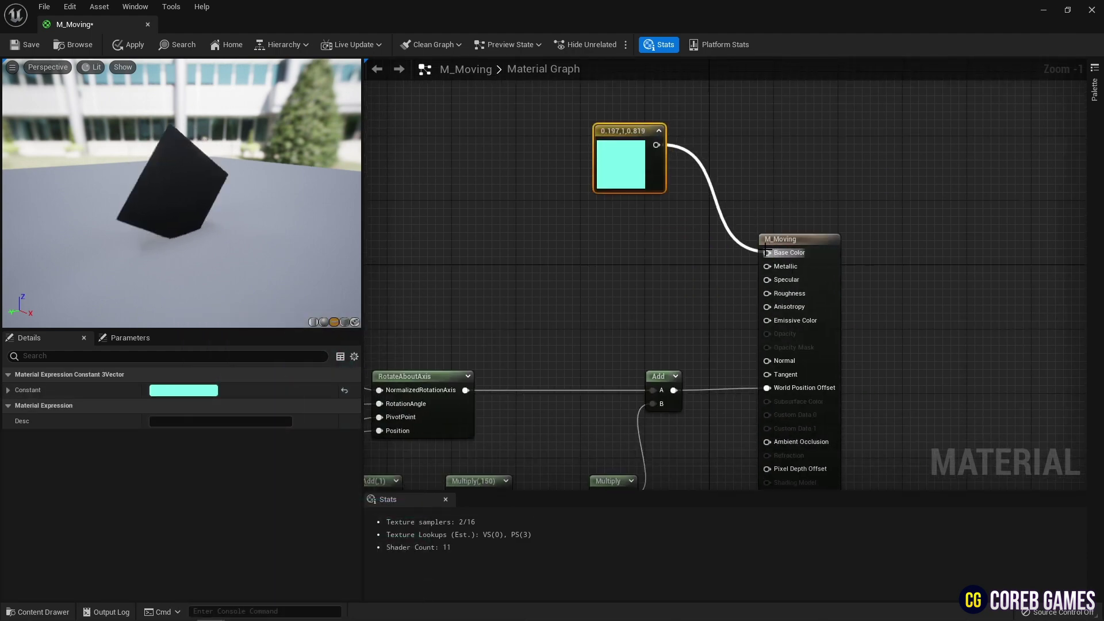
{"action": "left_click_drag", "start_coordinate": [623, 169], "coordinate": [658, 165]}
Add a Constant of 0.5 connected to both Metallic and Roughness, and move the colour node closer above it.
{"action": "left_click", "coordinate": [659, 253]}
{"action": "left_click", "coordinate": [184, 389]}
{"action": "type", "text": "0.5"}
{"action": "key", "text": "Return"}
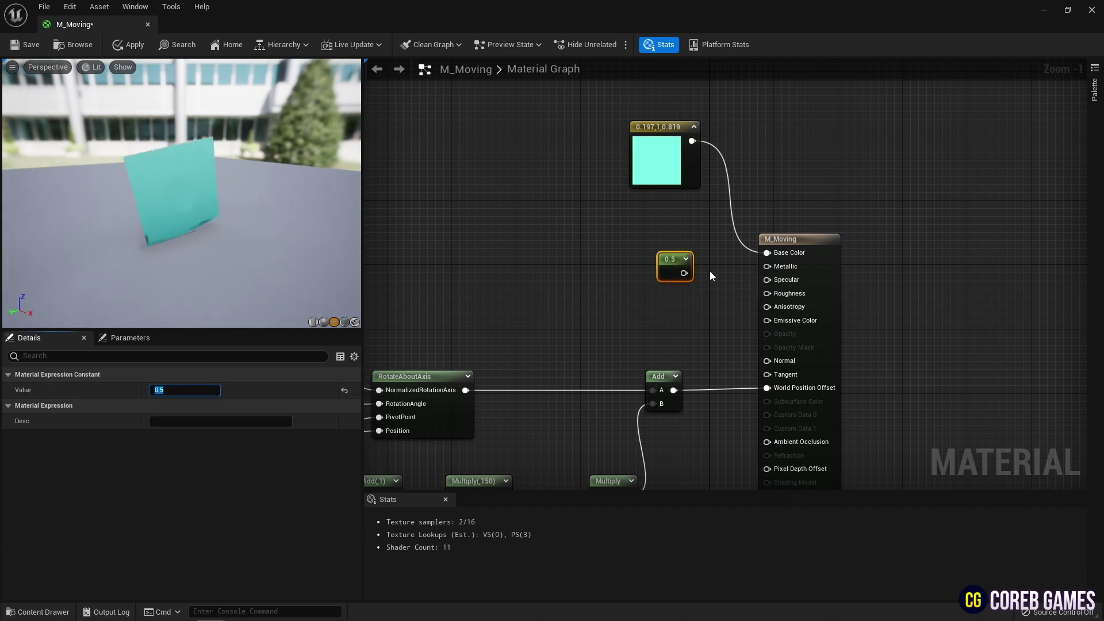
{"action": "left_click_drag", "start_coordinate": [717, 270], "coordinate": [768, 266]}
{"action": "left_click_drag", "start_coordinate": [684, 273], "coordinate": [767, 294]}
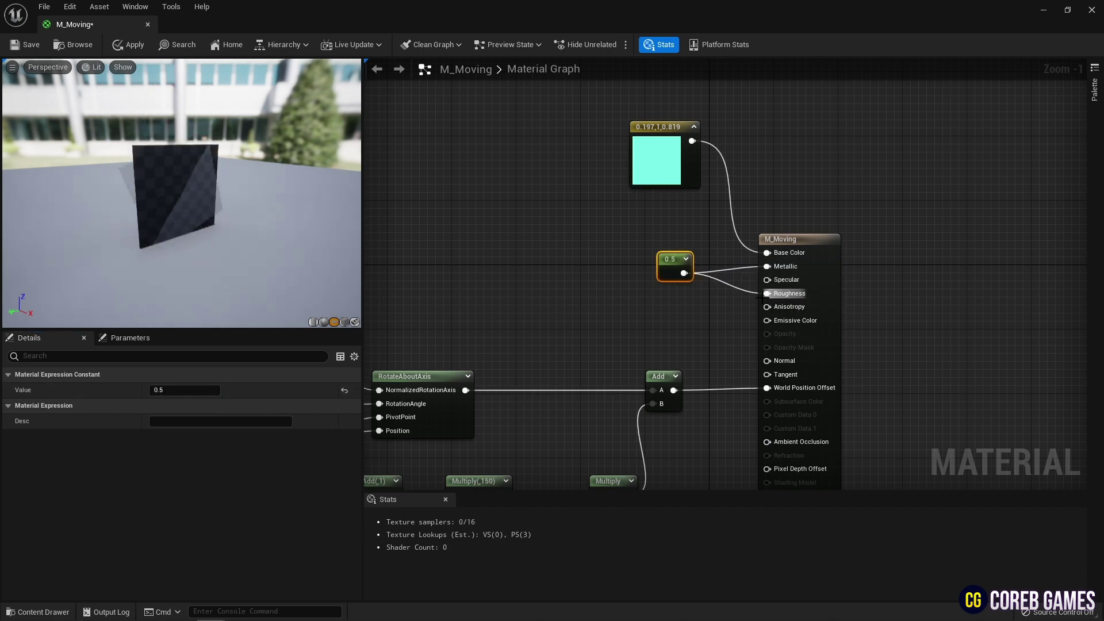
{"action": "left_click_drag", "start_coordinate": [655, 173], "coordinate": [672, 212]}
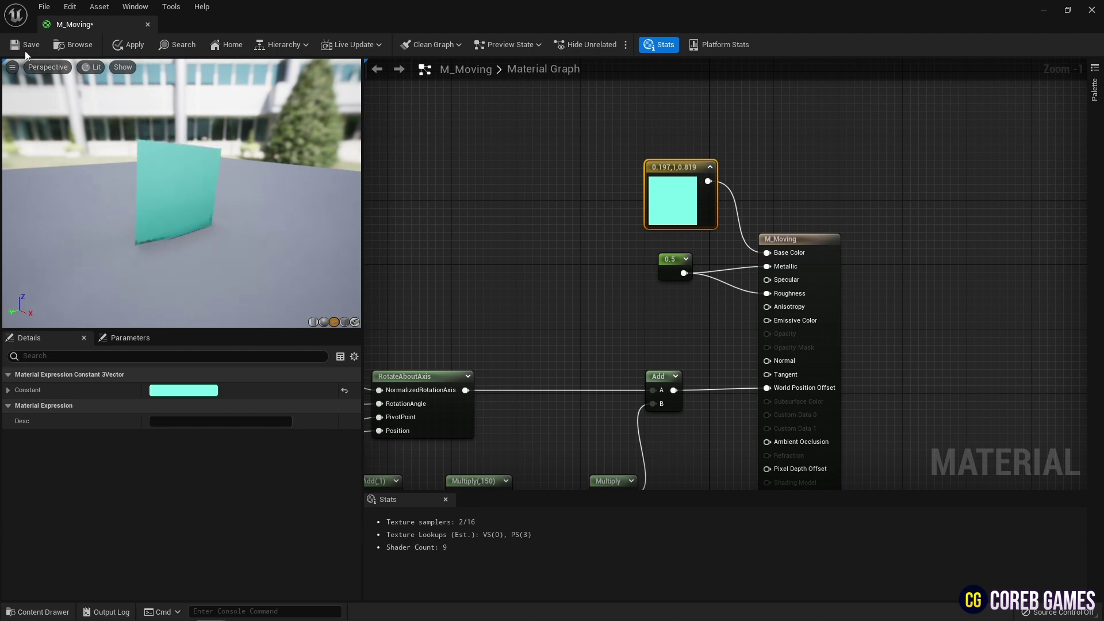
Save and close the M_Moving material, and create a material instance from it.
{"action": "key", "text": "ctrl+s"}
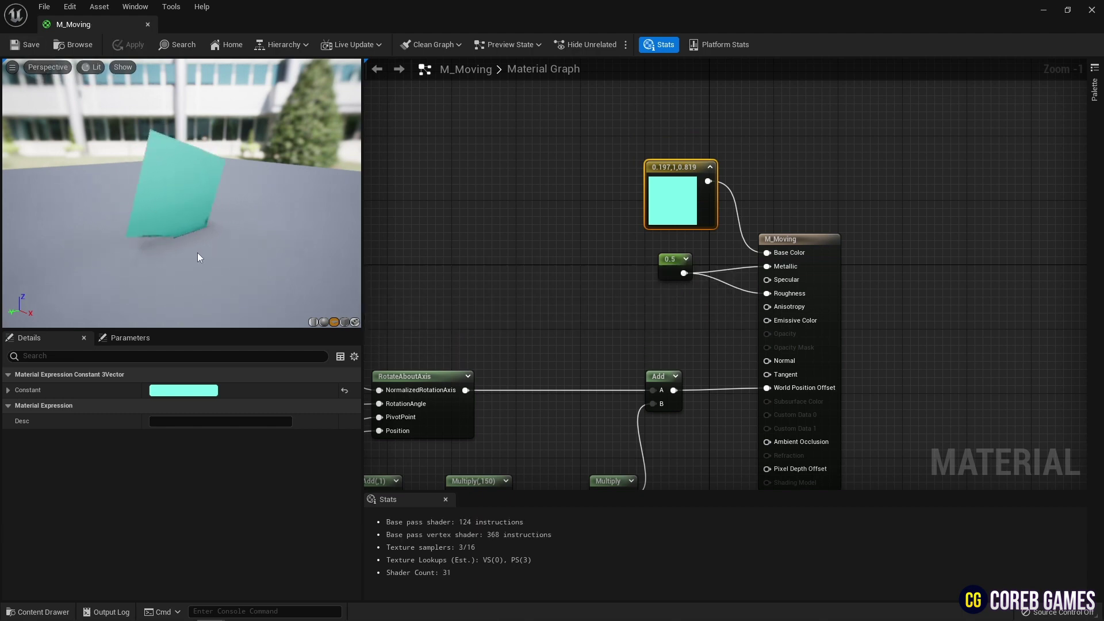
{"action": "left_click", "coordinate": [146, 25]}
{"action": "left_click", "coordinate": [52, 612]}
{"action": "right_click", "coordinate": [514, 473]}
{"action": "left_click", "coordinate": [616, 207]}
Place a Plane shape actor in the L_Test level, above the floor below the light icons.
{"action": "right_click_drag", "start_coordinate": [617, 305], "coordinate": [617, 368]}
{"action": "left_click", "coordinate": [984, 224]}
{"action": "left_click", "coordinate": [1035, 223]}
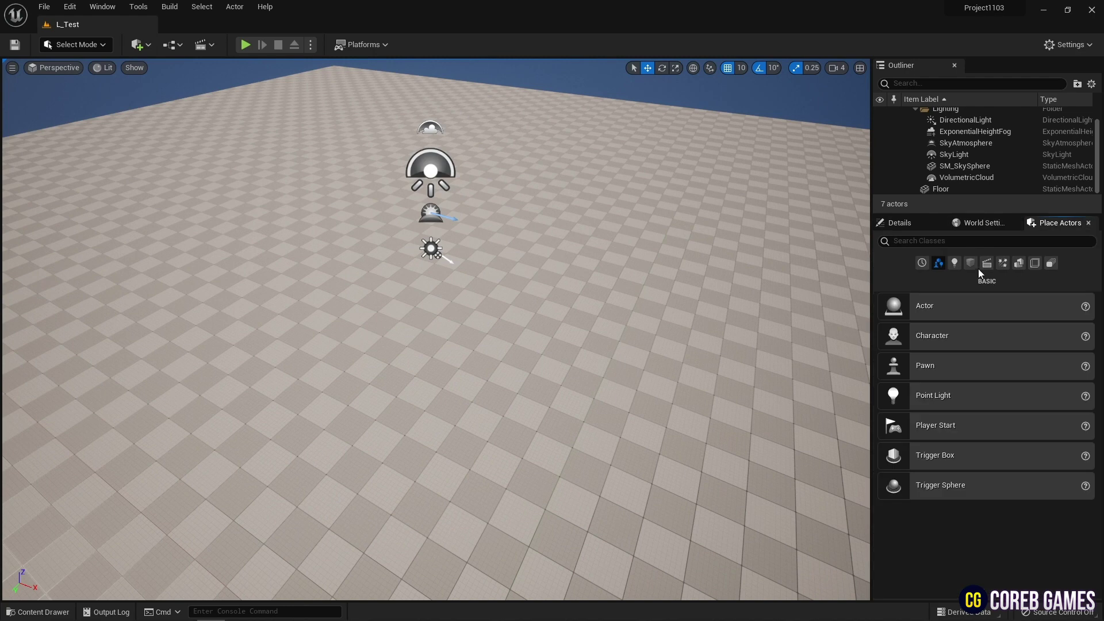
{"action": "left_click", "coordinate": [970, 262]}
{"action": "left_click_drag", "start_coordinate": [920, 425], "coordinate": [412, 280]}
Set the plane's X and Y scale to 4.
{"action": "left_click", "coordinate": [904, 223]}
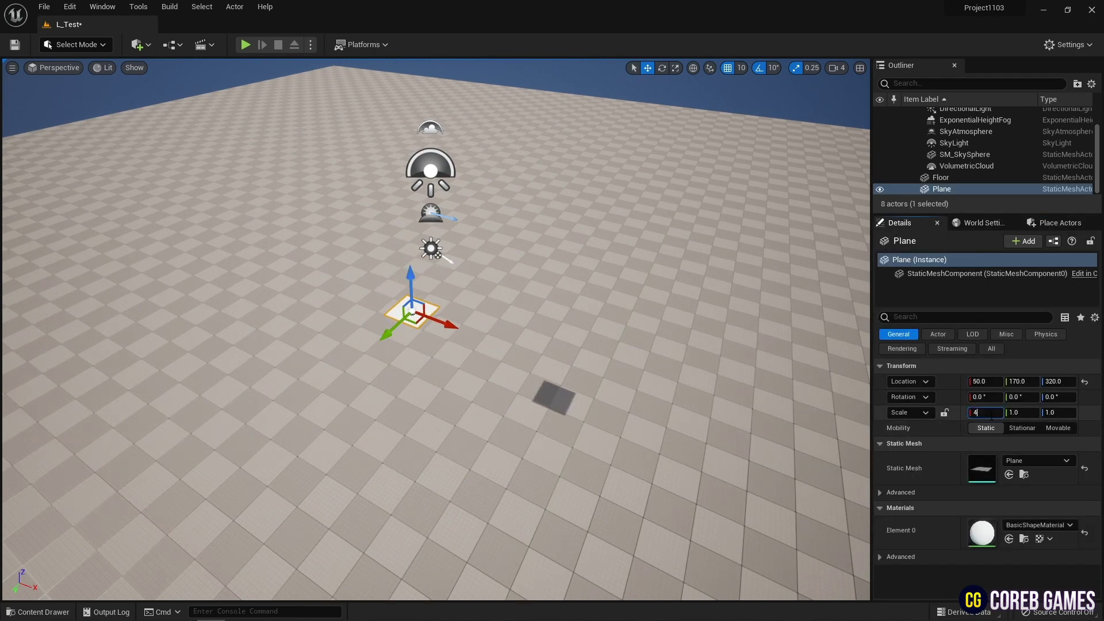
{"action": "type", "text": "4"}
{"action": "key", "text": "Tab"}
{"action": "type", "text": "4"}
{"action": "key", "text": "Return"}
Apply the M_Moving_Inst material instance to the plane in the level.
{"action": "left_click", "coordinate": [49, 610]}
{"action": "left_click_drag", "start_coordinate": [566, 468], "coordinate": [485, 339]}
{"action": "mouse_move", "coordinate": [535, 362]}
{"action": "right_mouse_down"}
{"action": "mouse_move", "coordinate": [437, 310]}
{"action": "mouse_move", "coordinate": [535, 362]}
{"action": "right_mouse_up"}
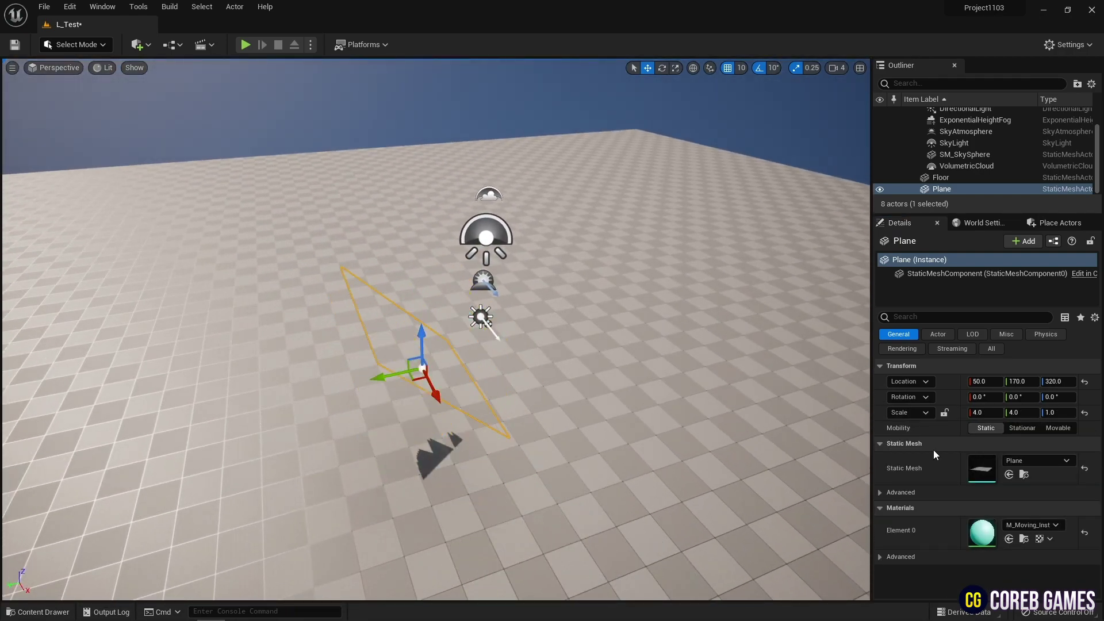
Open the parent material M_Moving, enable Two Sided, save it and close its editor.
{"action": "left_click", "coordinate": [1025, 540]}
{"action": "double_click", "coordinate": [505, 467]}
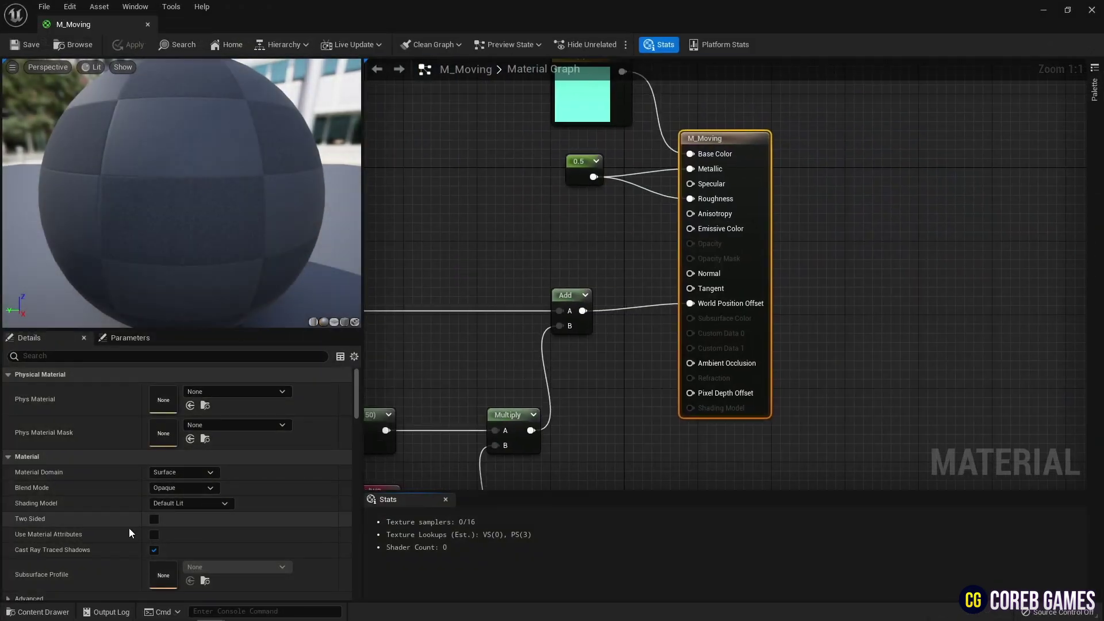
{"action": "left_click", "coordinate": [154, 519]}
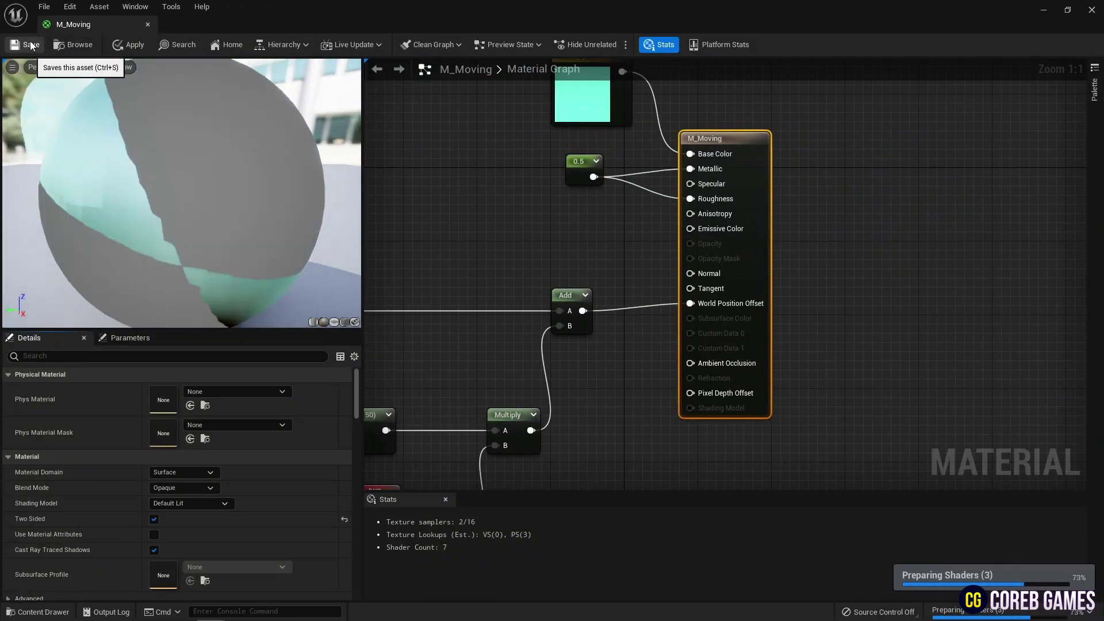
{"action": "left_click", "coordinate": [133, 44]}
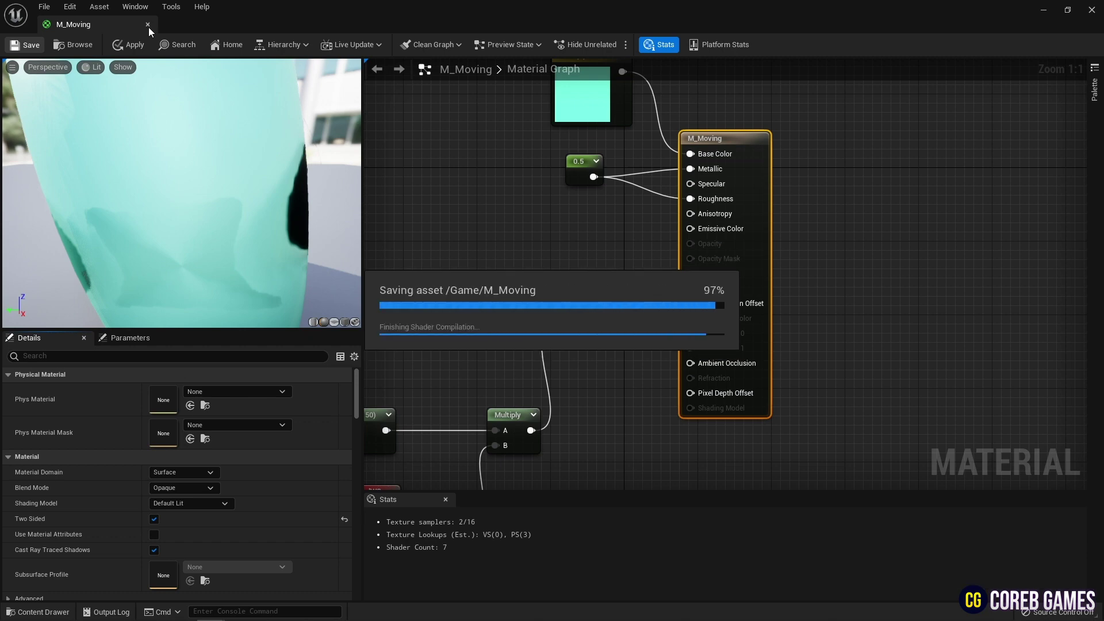
{"action": "left_click", "coordinate": [147, 24]}
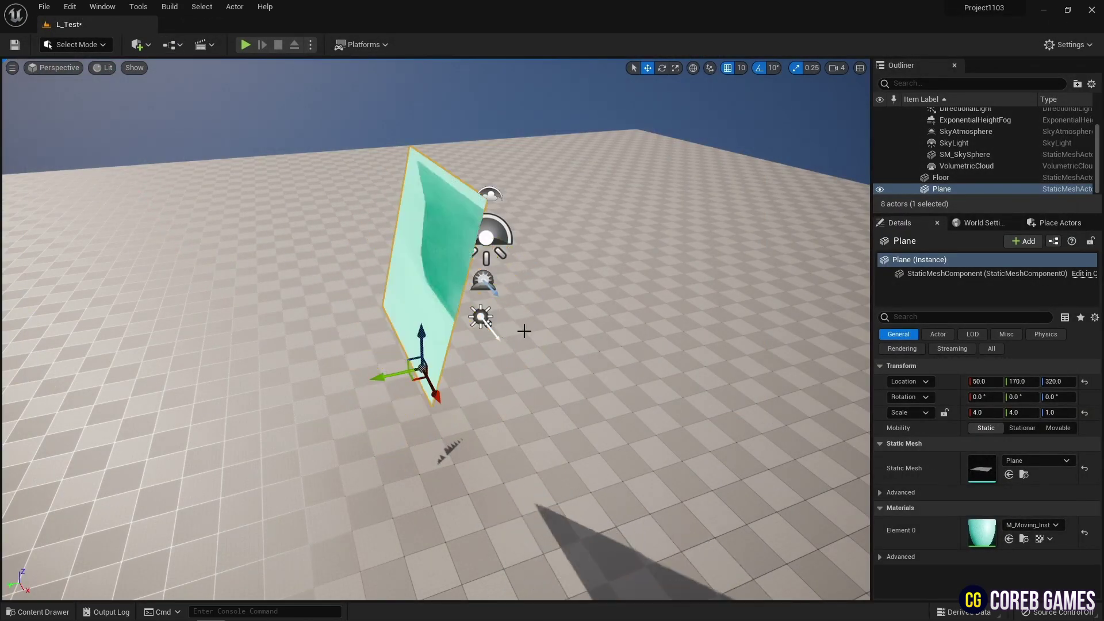
Open M_Moving_Inst and reduce its editor to a small floating window beside the plane in the level.
{"action": "left_click", "coordinate": [68, 611]}
{"action": "double_click", "coordinate": [559, 473]}
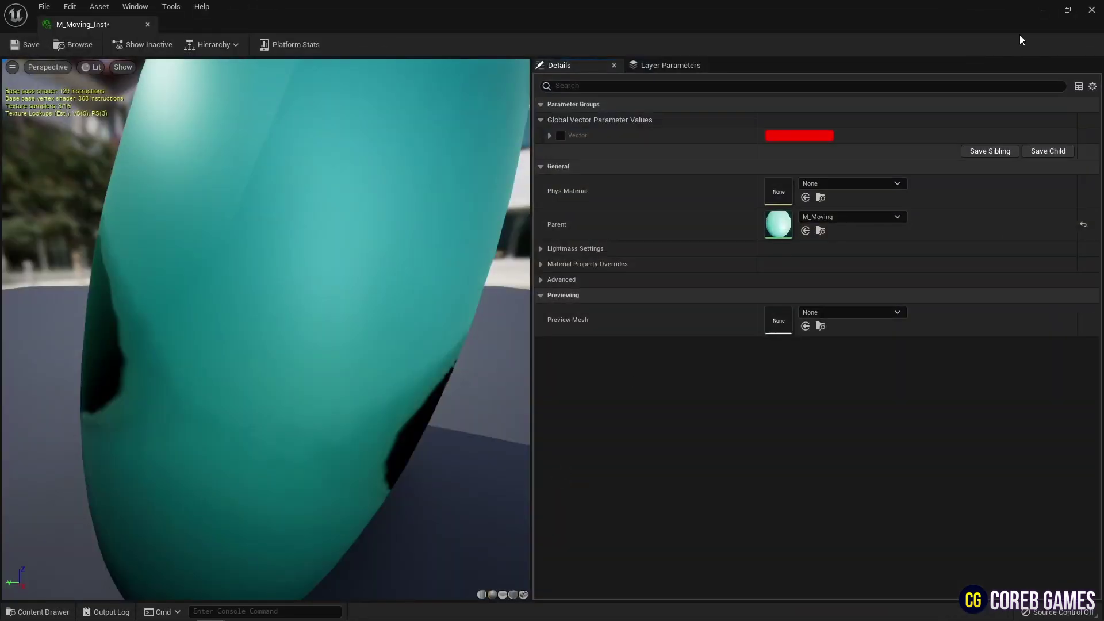
{"action": "left_click", "coordinate": [1067, 9]}
{"action": "left_click_drag", "start_coordinate": [439, 266], "coordinate": [258, 383]}
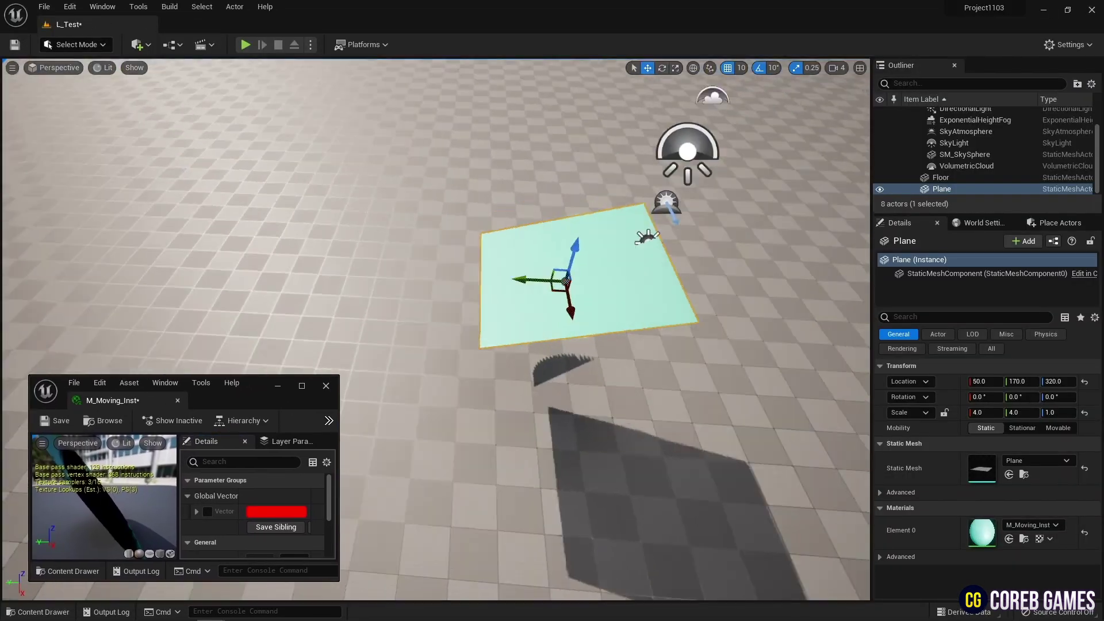
Enable the Vector parameter override in M_Moving_Inst and open its colour for editing.
{"action": "left_click", "coordinate": [208, 513]}
{"action": "left_click", "coordinate": [277, 511]}
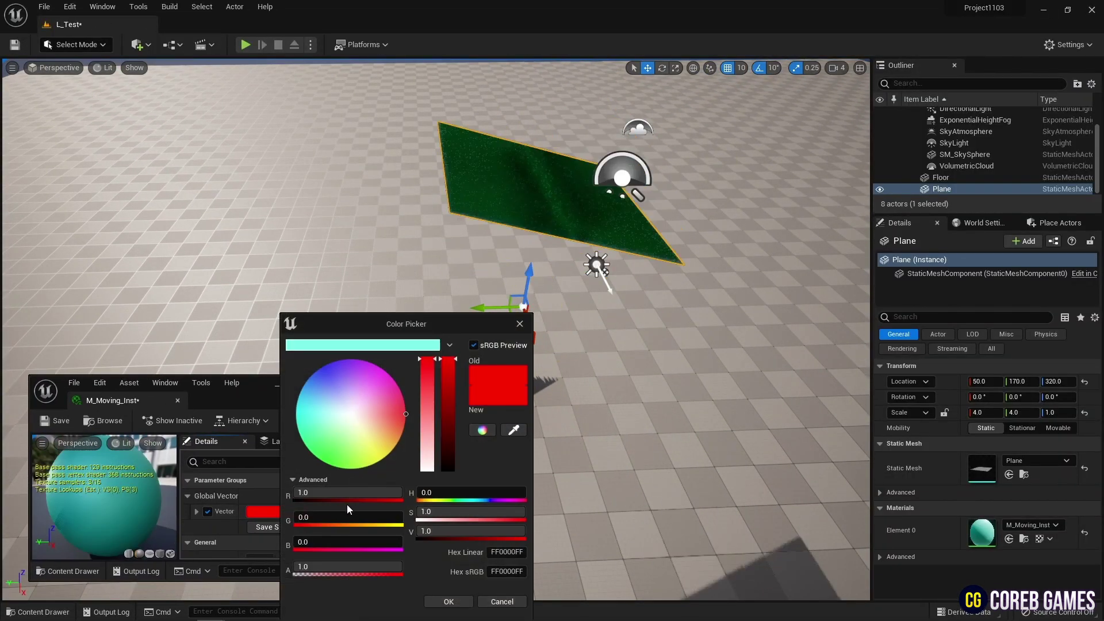